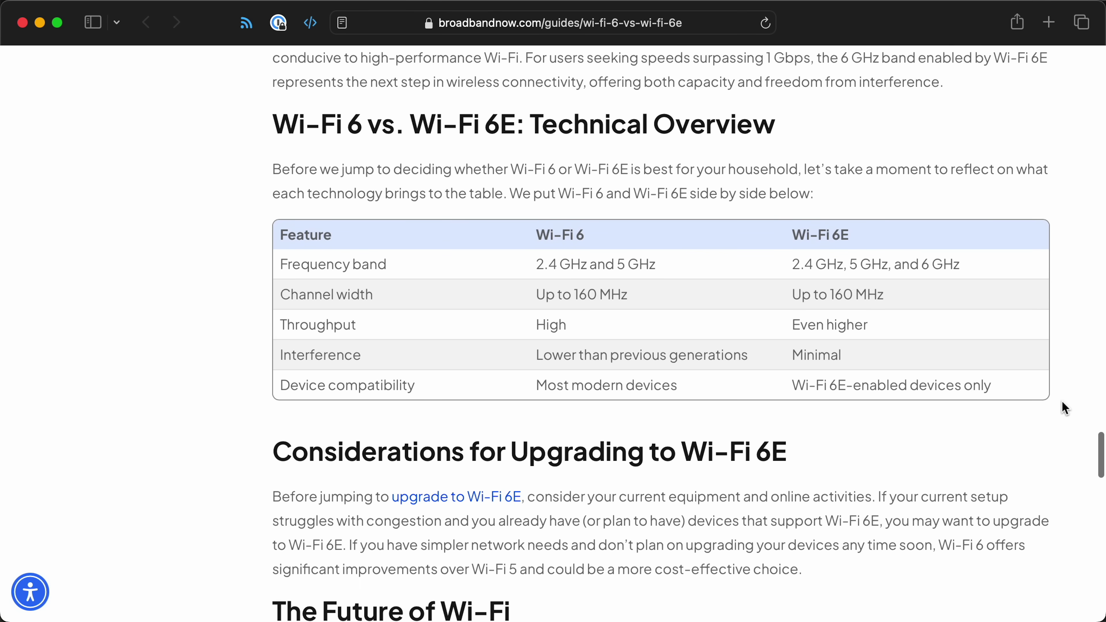
- Highlight the 6 GHz band in the Wi-Fi 6E column of the technical overview table
{"action": "left_click_drag", "start_coordinate": [963, 265], "coordinate": [925, 264]}
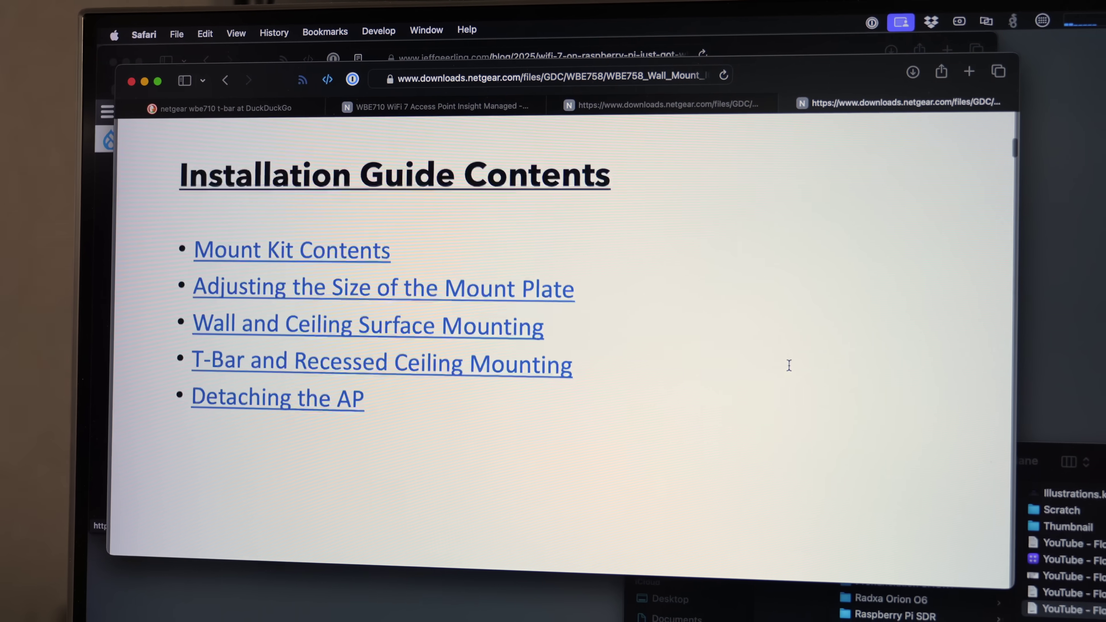
- Read through the Netgear mount kit installation guide and the radio pattern plots in the WBE710 datasheet
{"action": "scroll", "coordinate": [785, 367], "scroll_direction": "down", "scroll_amount": 10}
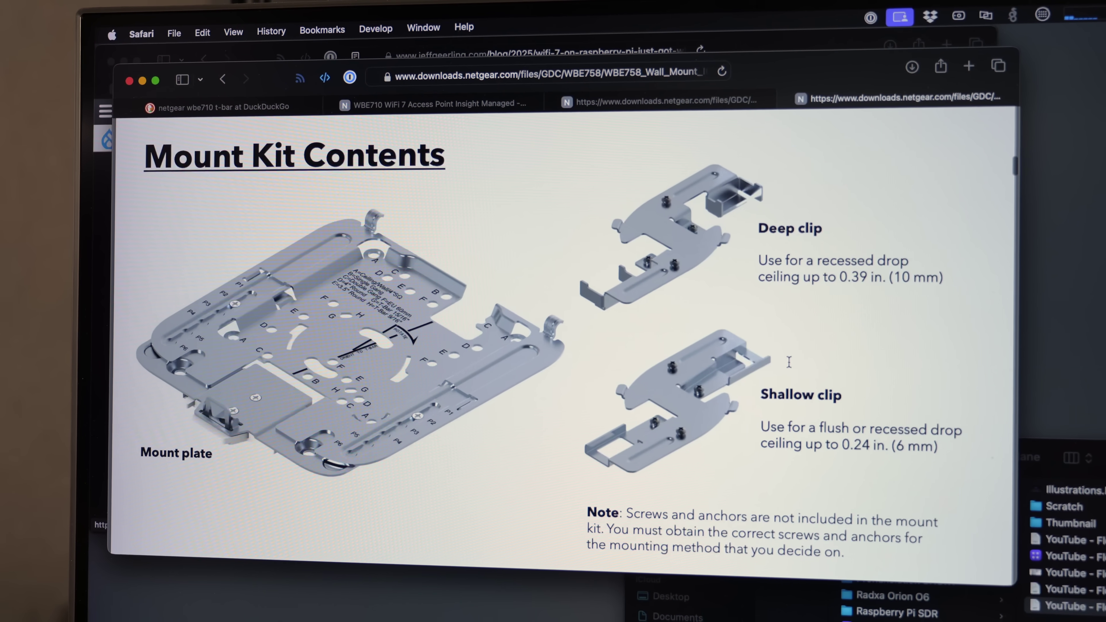
{"action": "scroll", "coordinate": [788, 363], "scroll_direction": "down", "scroll_amount": 10}
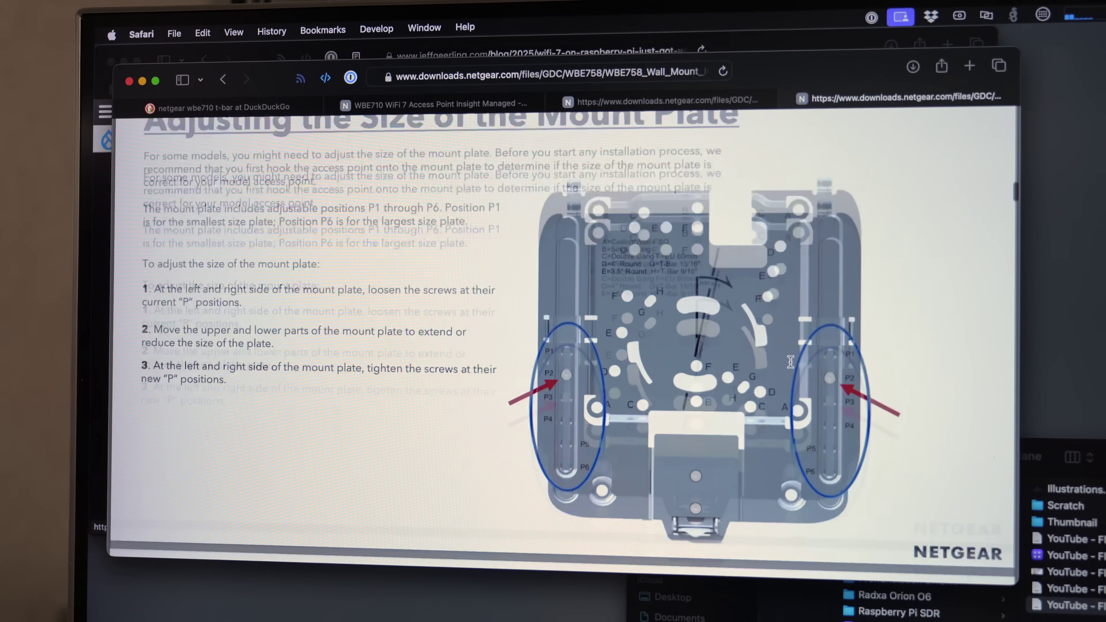
{"action": "scroll", "coordinate": [788, 362], "scroll_direction": "down", "scroll_amount": 10}
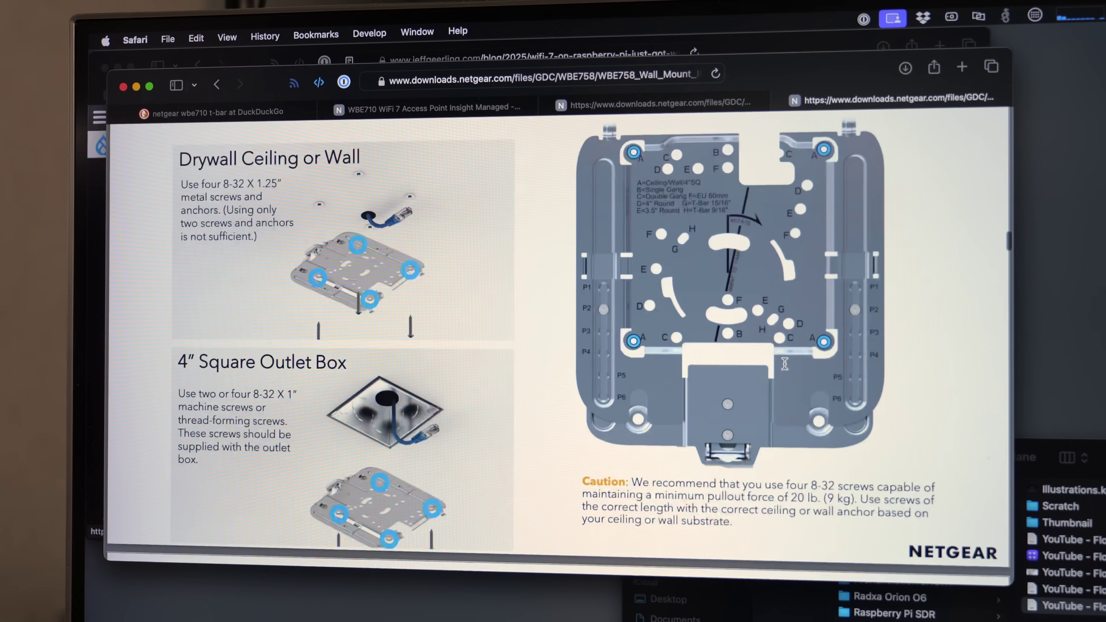
{"action": "scroll", "coordinate": [784, 366], "scroll_direction": "down", "scroll_amount": 15}
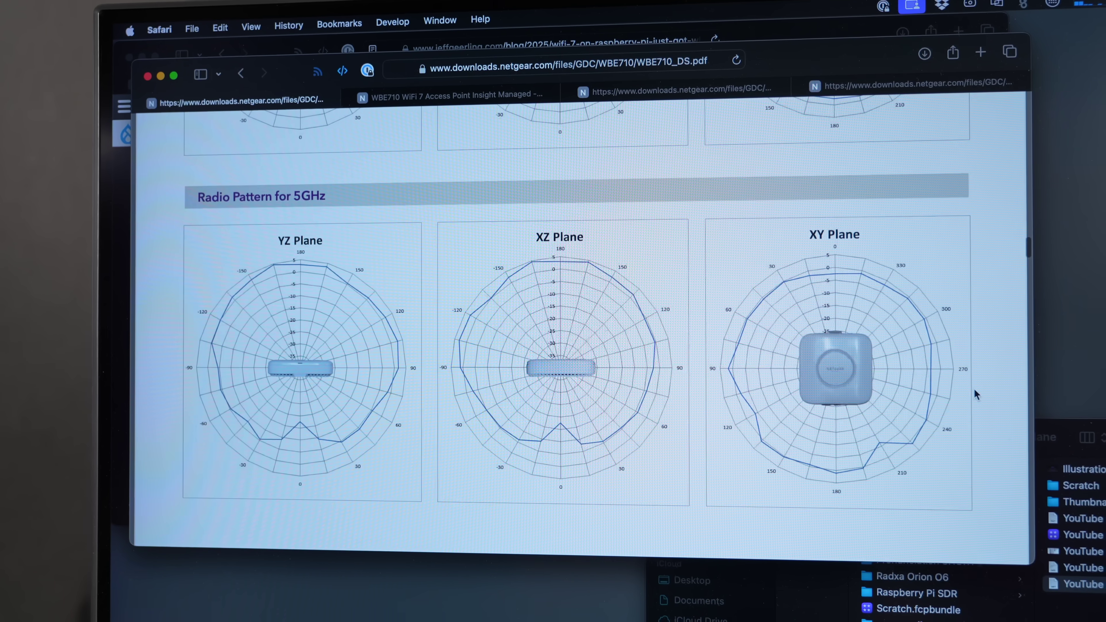
{"action": "scroll", "coordinate": [973, 387], "scroll_direction": "down", "scroll_amount": 6}
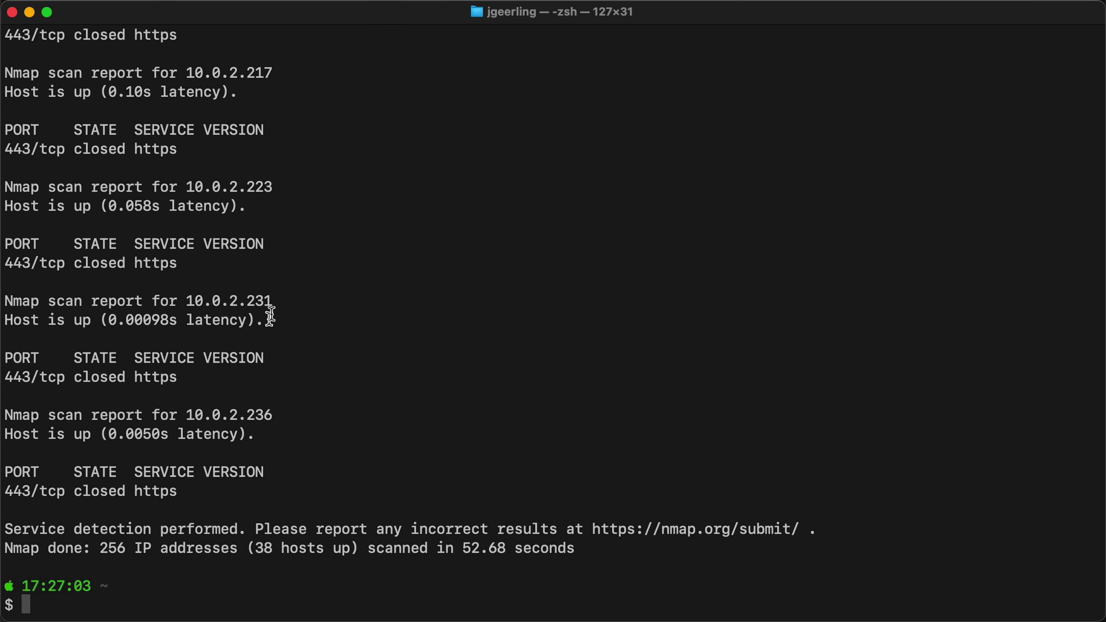
- Find host 10.0.2.215 in the Nmap scan results and highlight its port 443 service entry
{"action": "scroll", "coordinate": [278, 299], "scroll_direction": "up", "scroll_amount": 8}
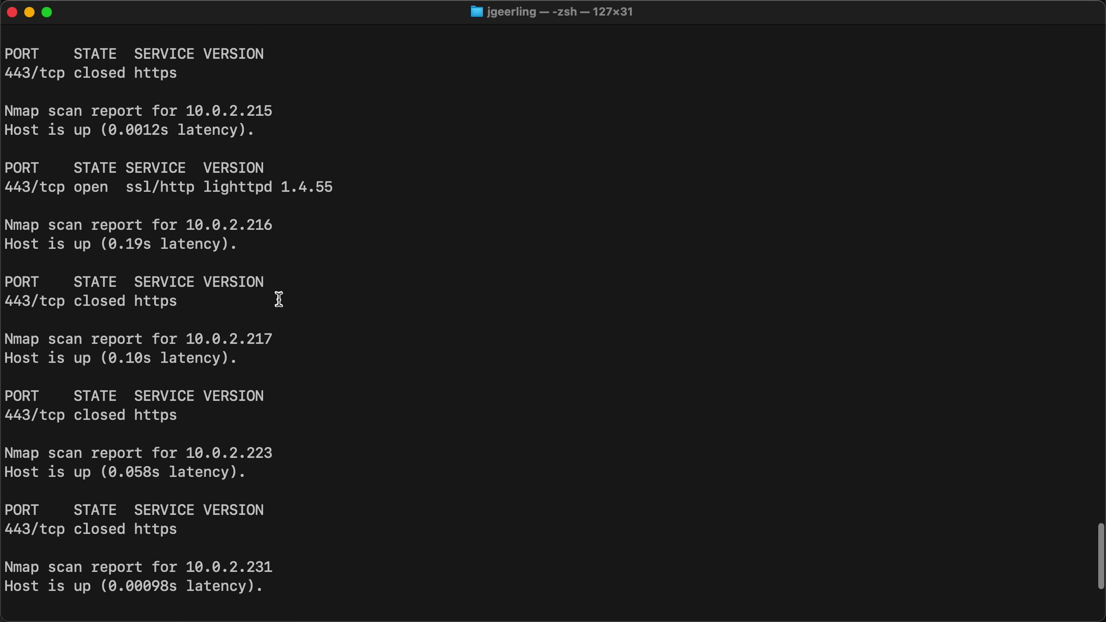
{"action": "scroll", "coordinate": [279, 299], "scroll_direction": "up", "scroll_amount": 1}
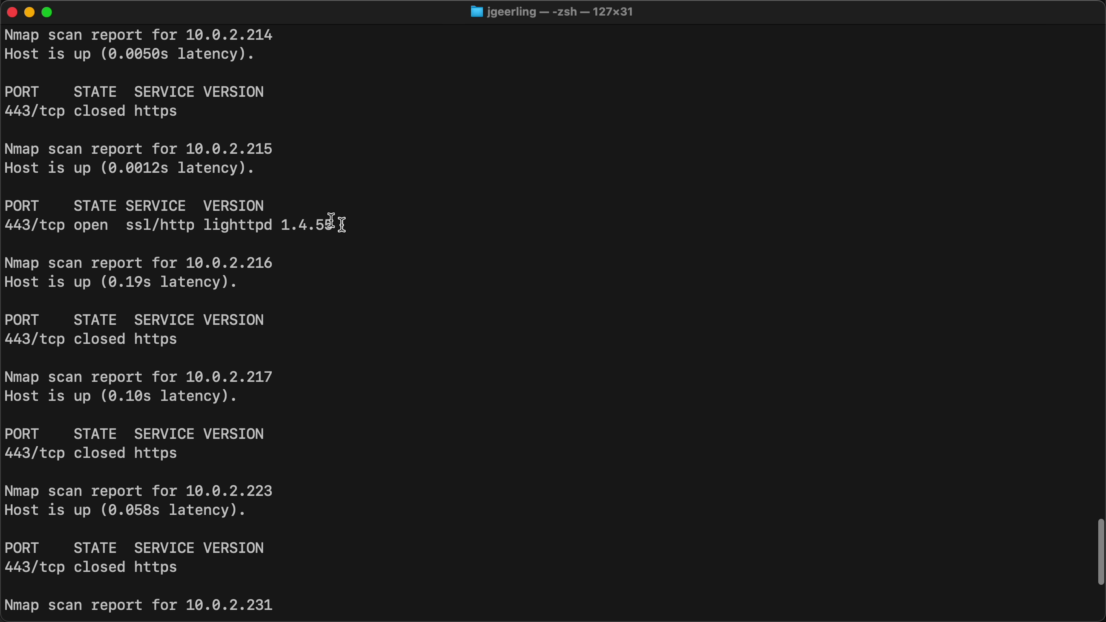
{"action": "left_click_drag", "start_coordinate": [341, 225], "coordinate": [13, 200]}
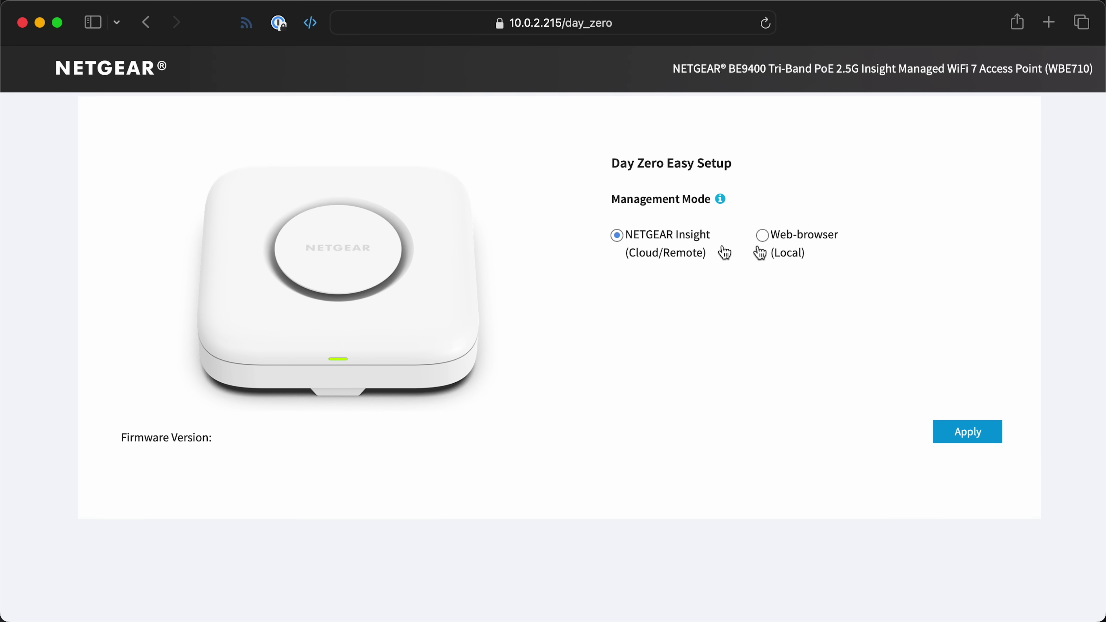
- Set the access point's Day Zero management mode to Web-browser (Local)
{"action": "left_click", "coordinate": [762, 237]}
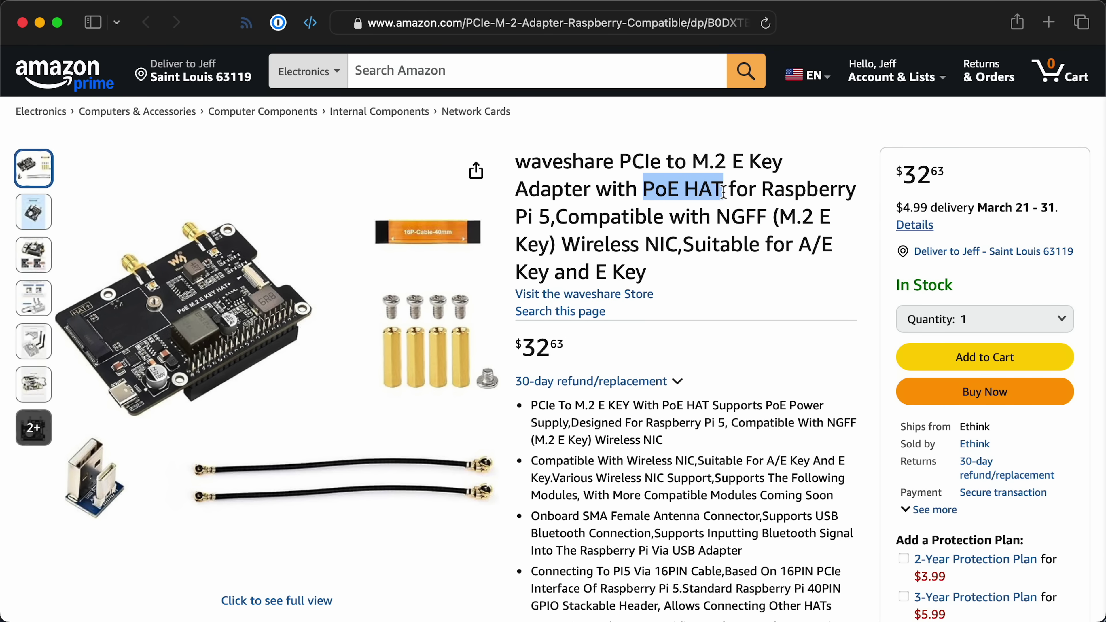
- Read the WiFi 7 on Raspberry Pi 5 blog post, including its Intel WiFi setup section for Linux
{"action": "mouse_move", "coordinate": [225, 306]}
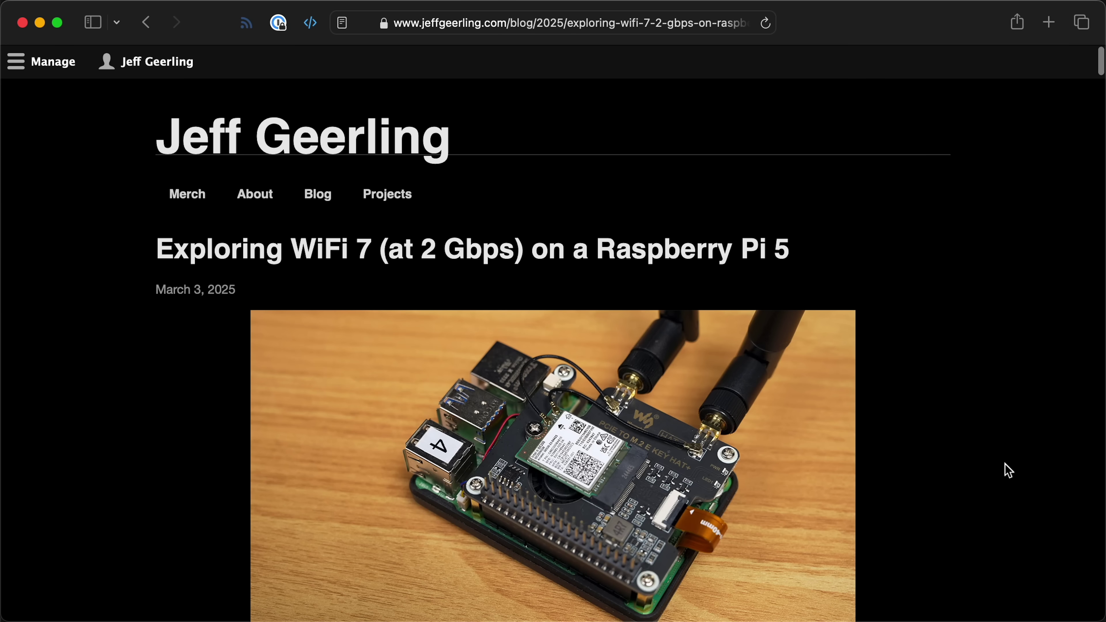
{"action": "scroll", "coordinate": [1008, 471], "scroll_direction": "down", "scroll_amount": 20}
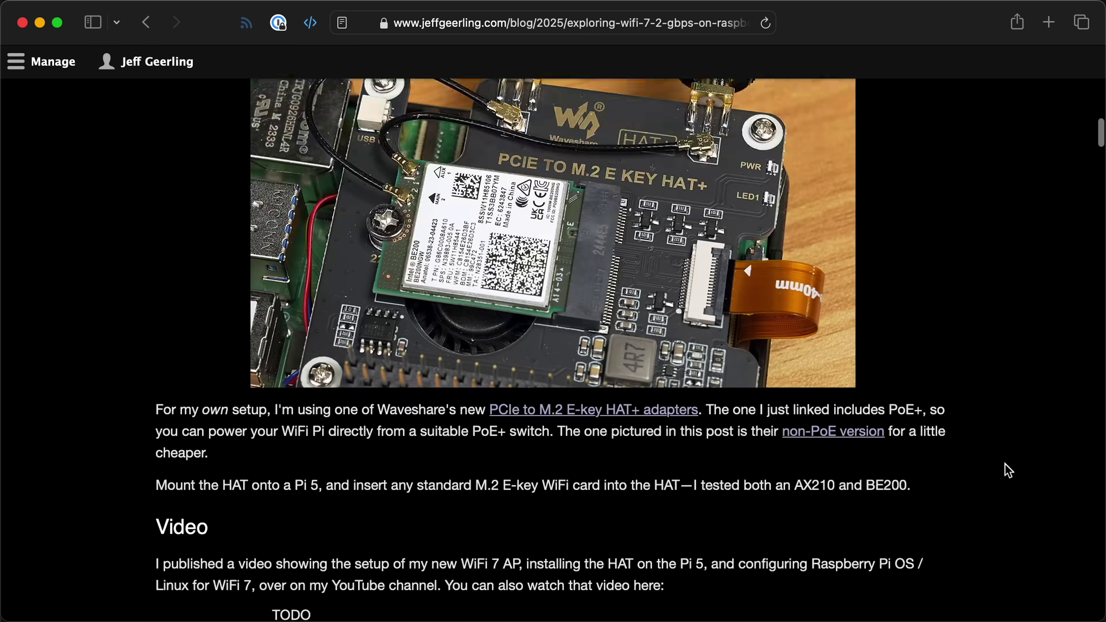
{"action": "scroll", "coordinate": [1008, 470], "scroll_direction": "down", "scroll_amount": 12}
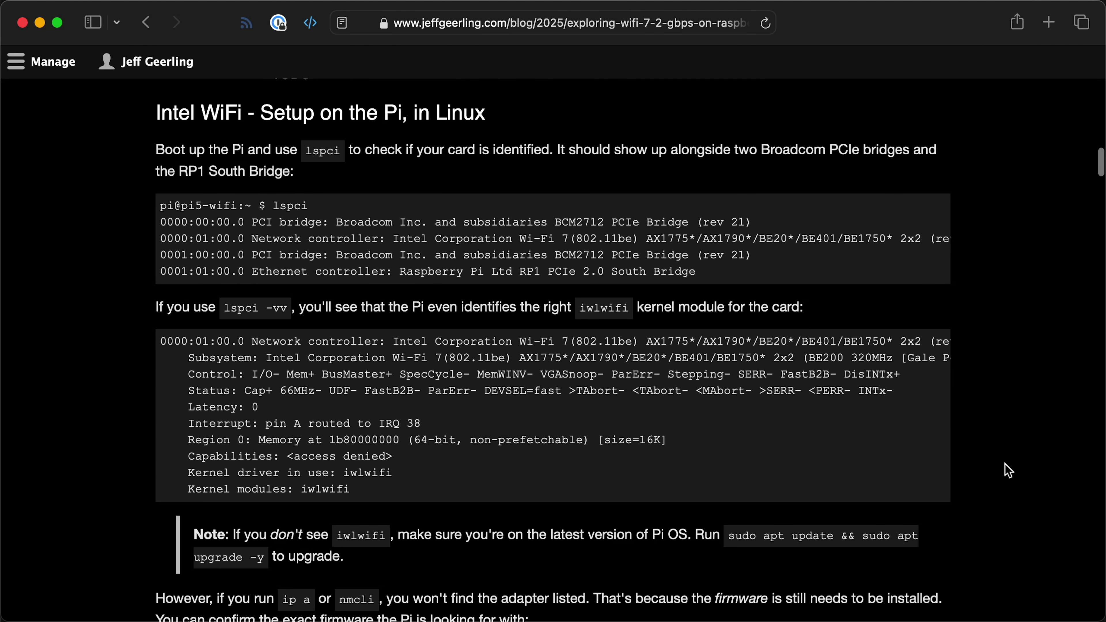
{"action": "scroll", "coordinate": [1008, 471], "scroll_direction": "down", "scroll_amount": 10}
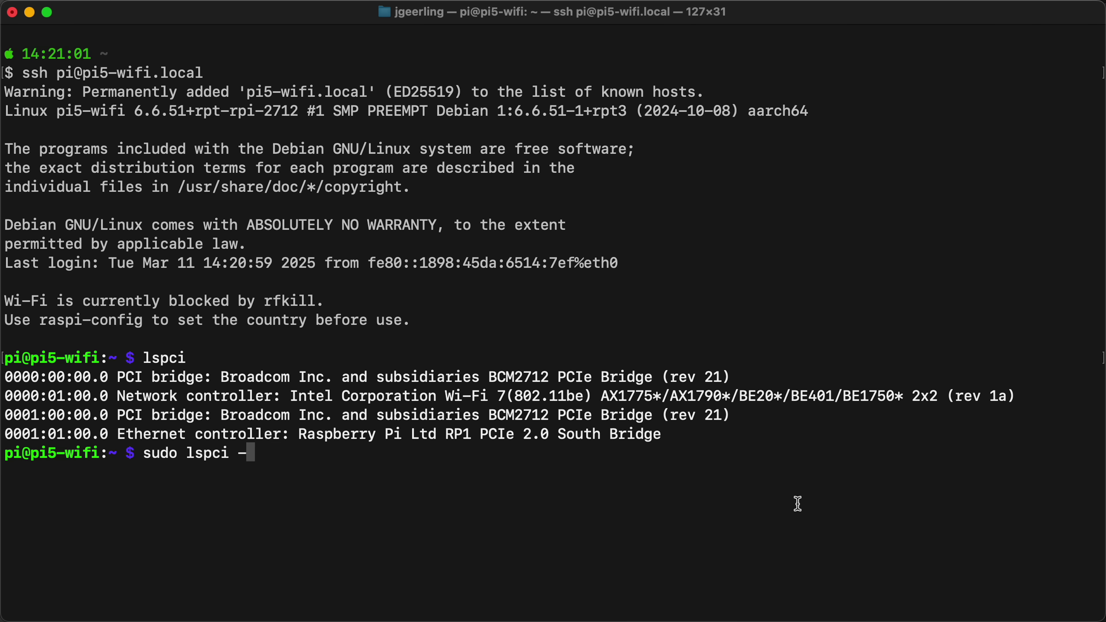
- List the PCI devices verbosely with sudo lspci and examine the Intel Wi-Fi card's capabilities
{"action": "key", "text": "Return"}
{"action": "scroll", "coordinate": [697, 434], "scroll_direction": "up", "scroll_amount": 20}
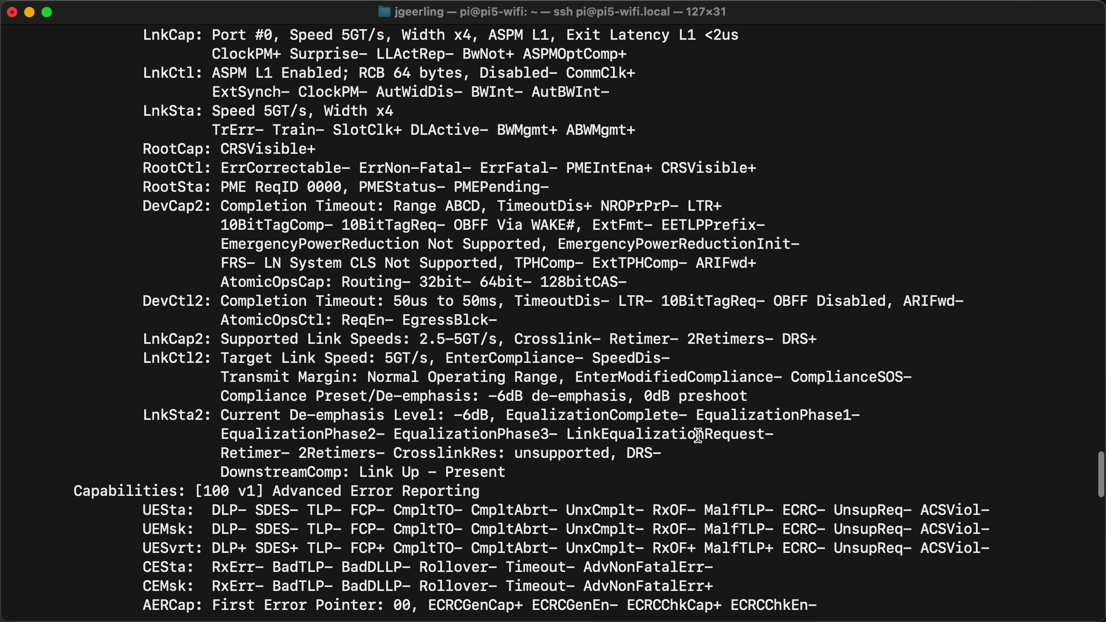
{"action": "scroll", "coordinate": [698, 435], "scroll_direction": "down", "scroll_amount": 15}
{"action": "scroll", "coordinate": [697, 435], "scroll_direction": "up", "scroll_amount": 15}
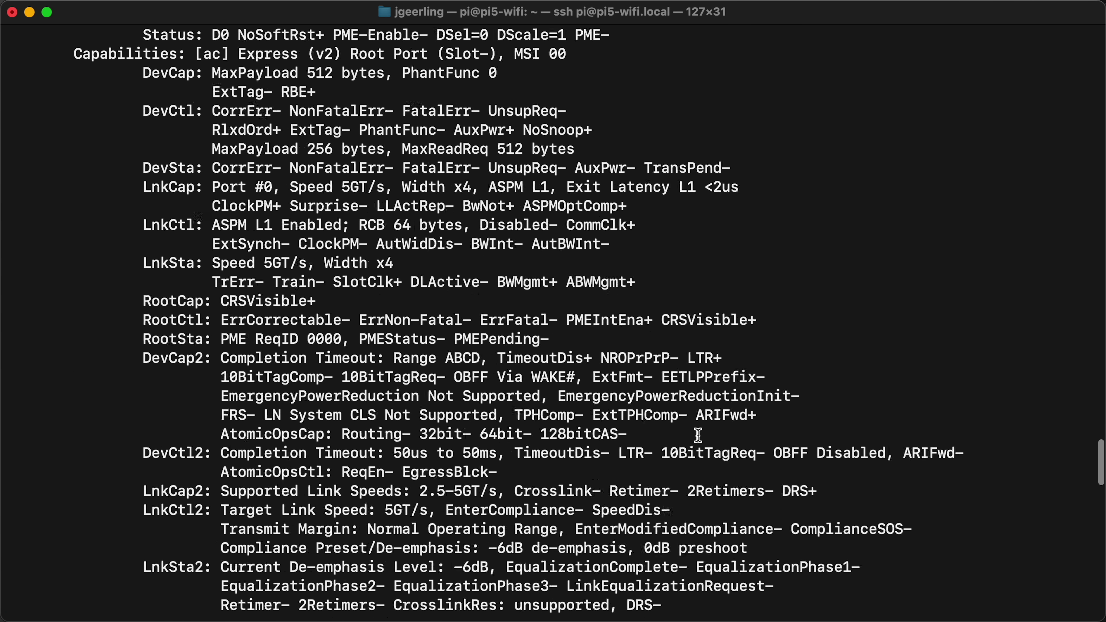
{"action": "scroll", "coordinate": [698, 435], "scroll_direction": "up", "scroll_amount": 20}
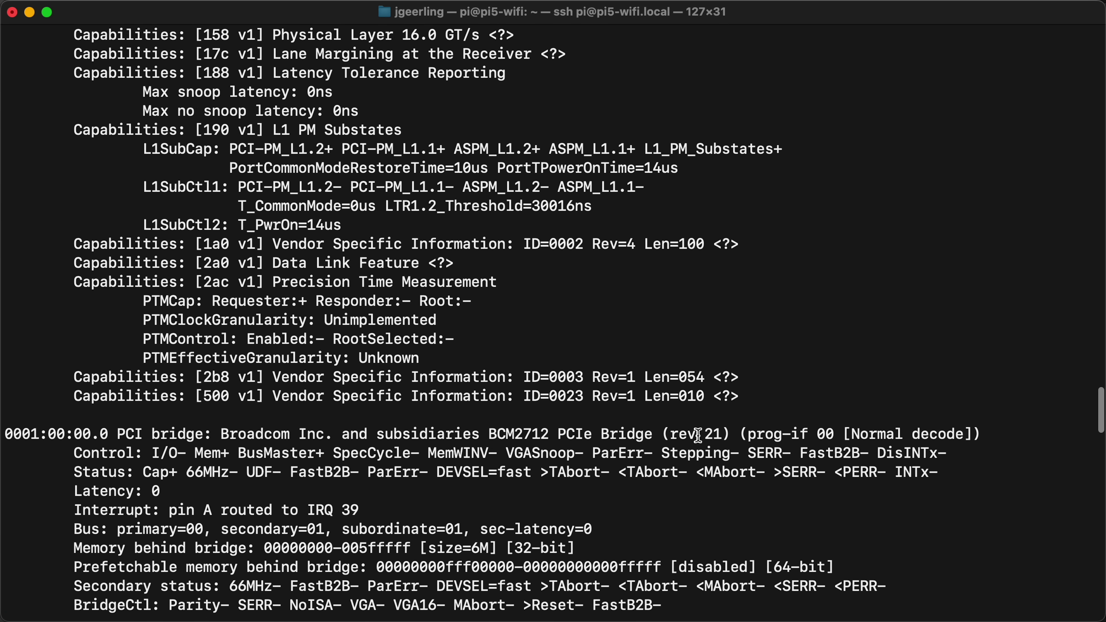
- Upgrade all packages on the Pi with sudo apt full-upgrade, accept the installation, and reboot
{"action": "type", "text": "up"}
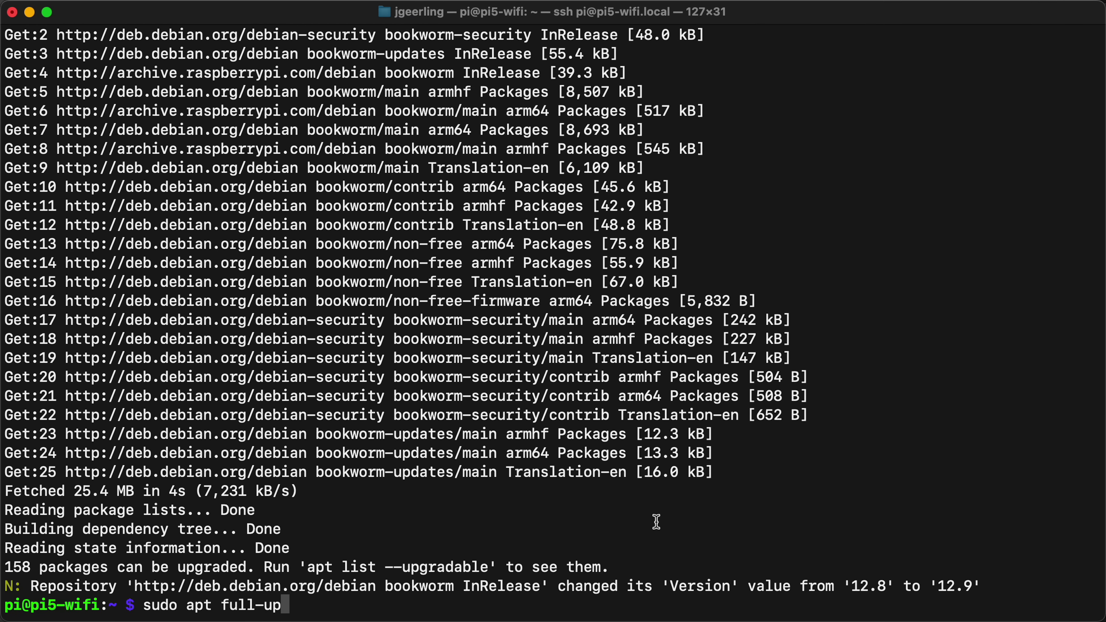
{"action": "type", "text": "grade"}
{"action": "key", "text": "Return"}
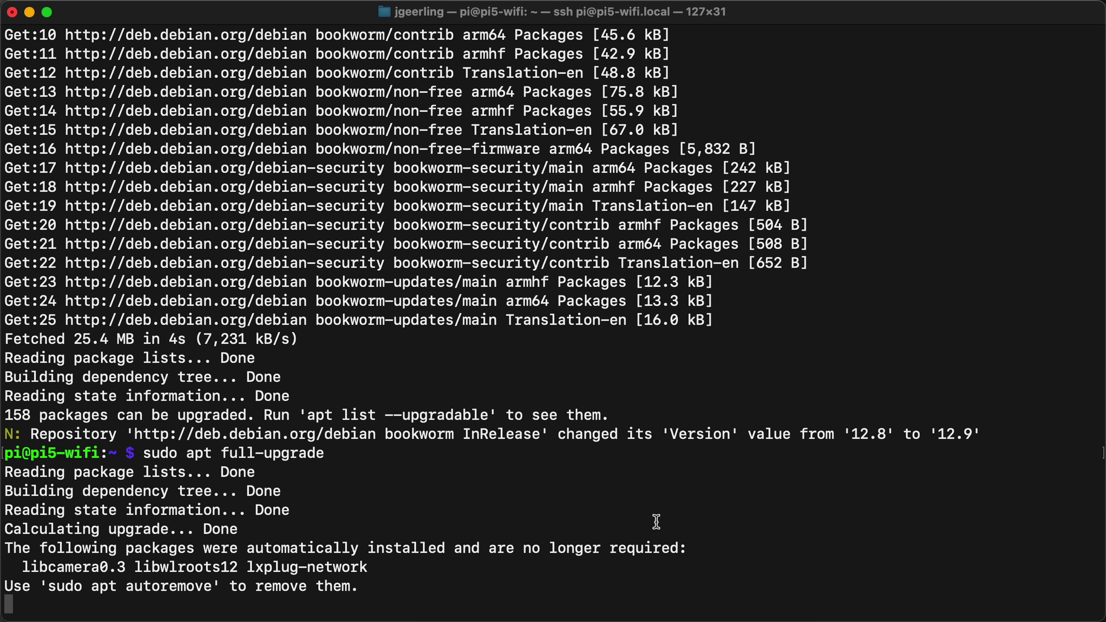
{"action": "type", "text": "Y"}
{"action": "key", "text": "Return"}
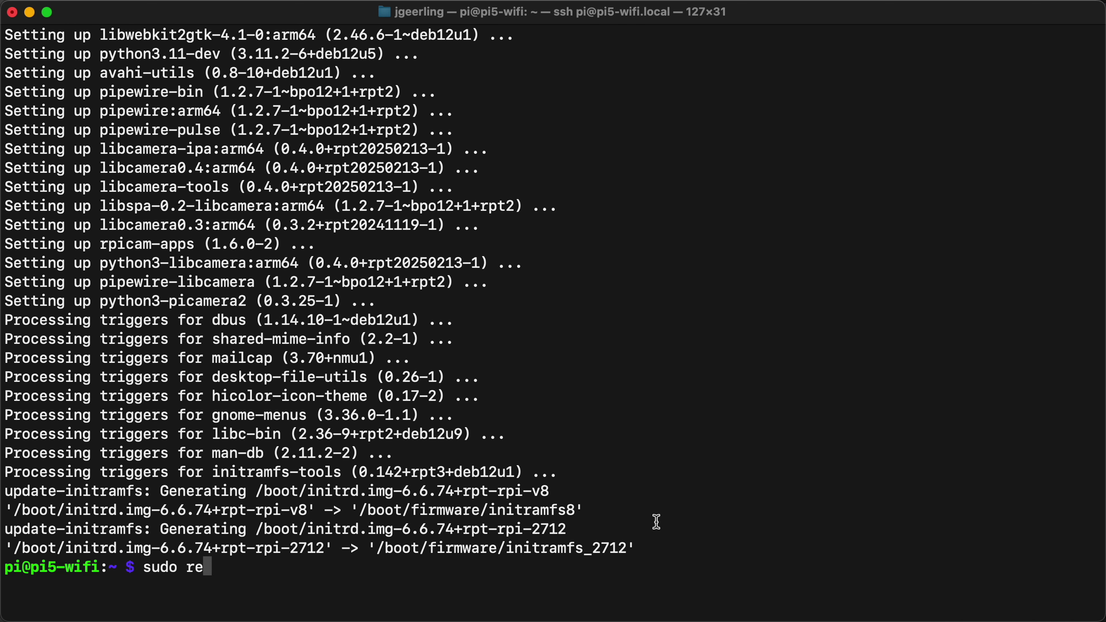
{"action": "key", "text": "Return"}
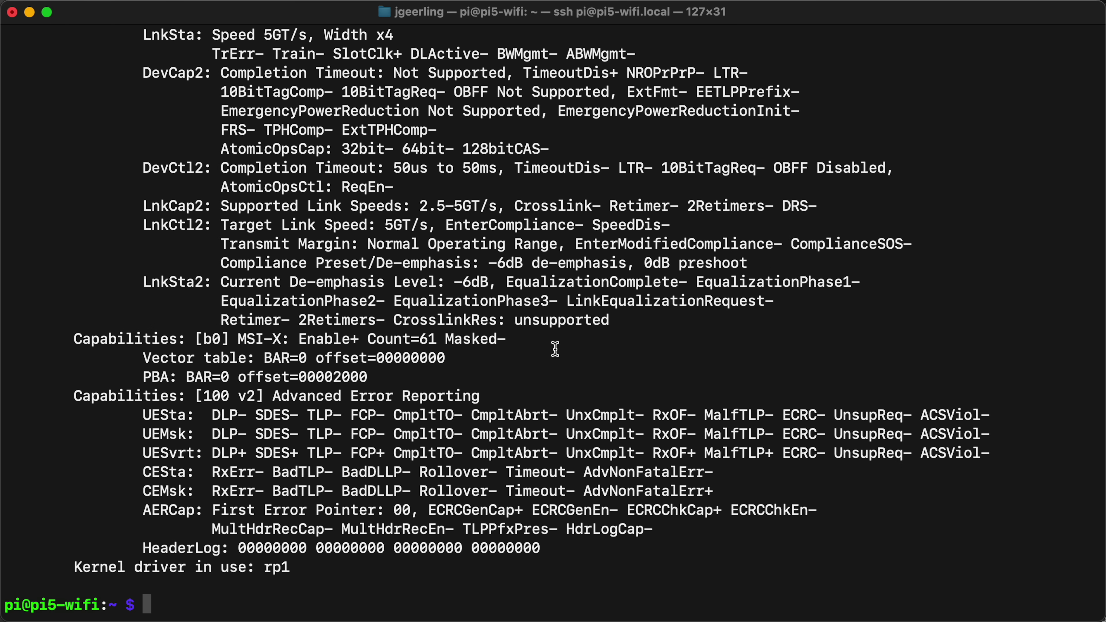
- Find and highlight the Wi-Fi card's kernel modules line in the verbose PCI listing
{"action": "scroll", "coordinate": [437, 448], "scroll_direction": "up", "scroll_amount": 20}
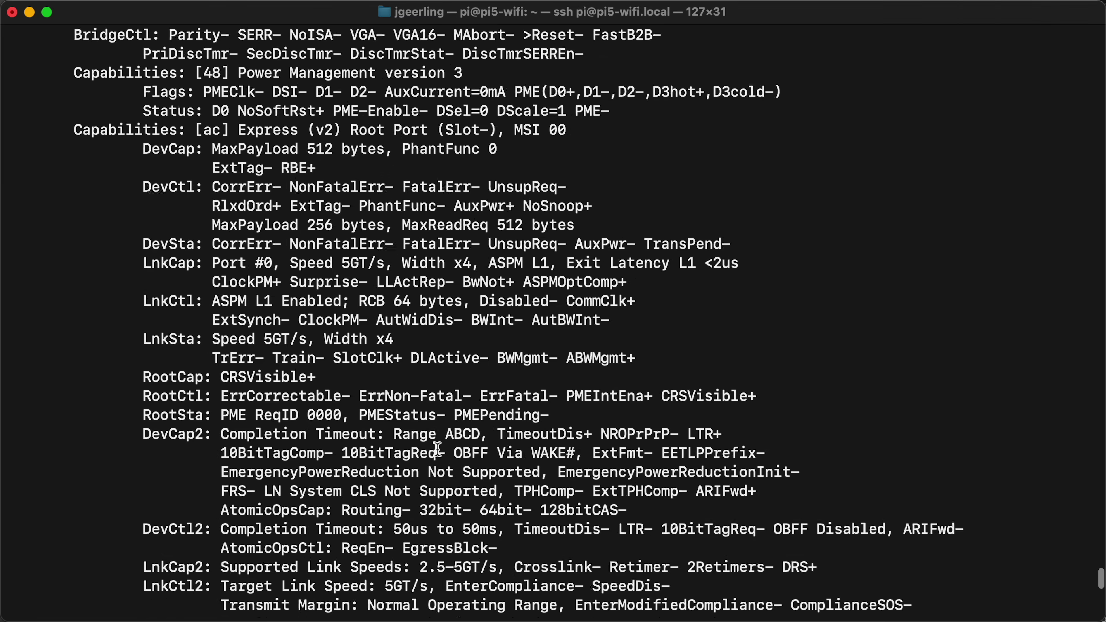
{"action": "scroll", "coordinate": [437, 449], "scroll_direction": "up", "scroll_amount": 5}
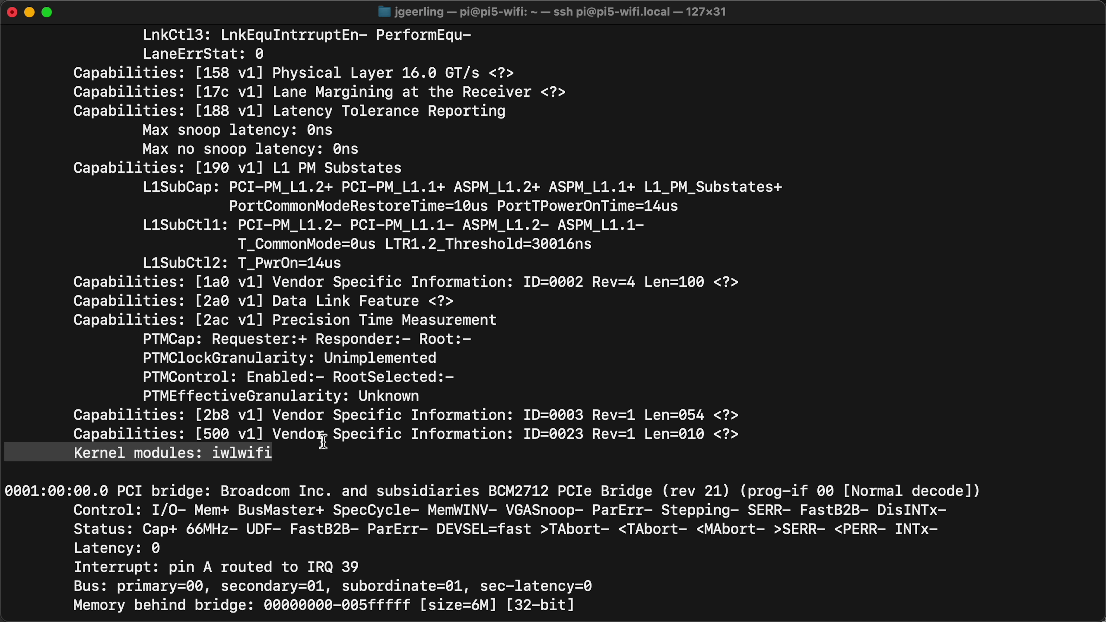
- Clear the terminal, list the network interfaces with ip a, and highlight the wlan0 entry
{"action": "key", "text": "super+k"}
{"action": "type", "text": "ip a"}
{"action": "key", "text": "Return"}
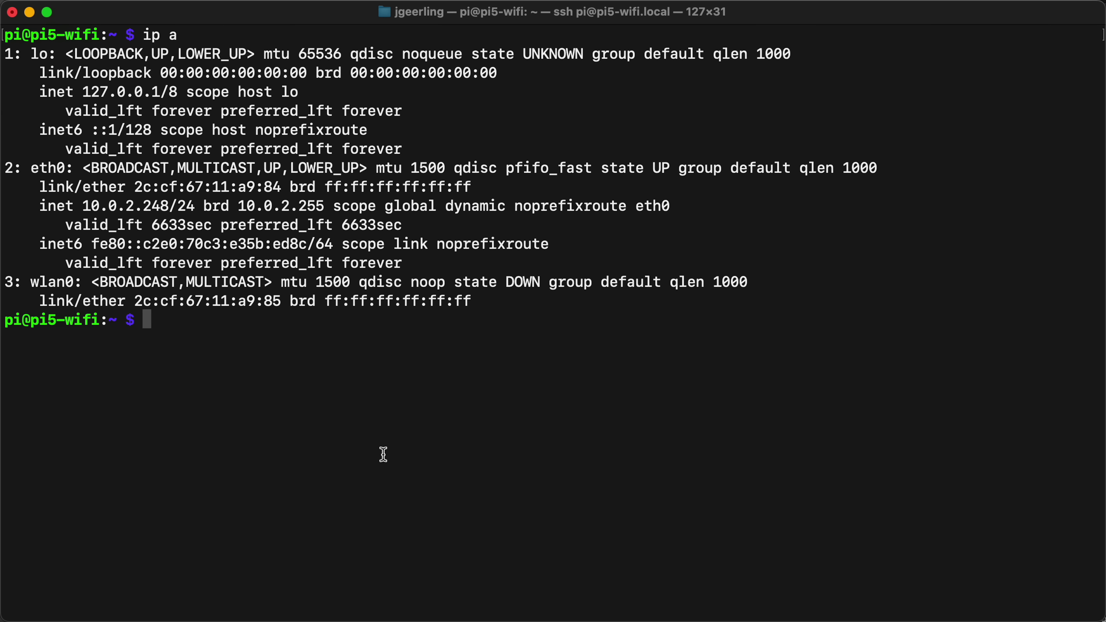
{"action": "left_click_drag", "start_coordinate": [475, 311], "coordinate": [326, 287]}
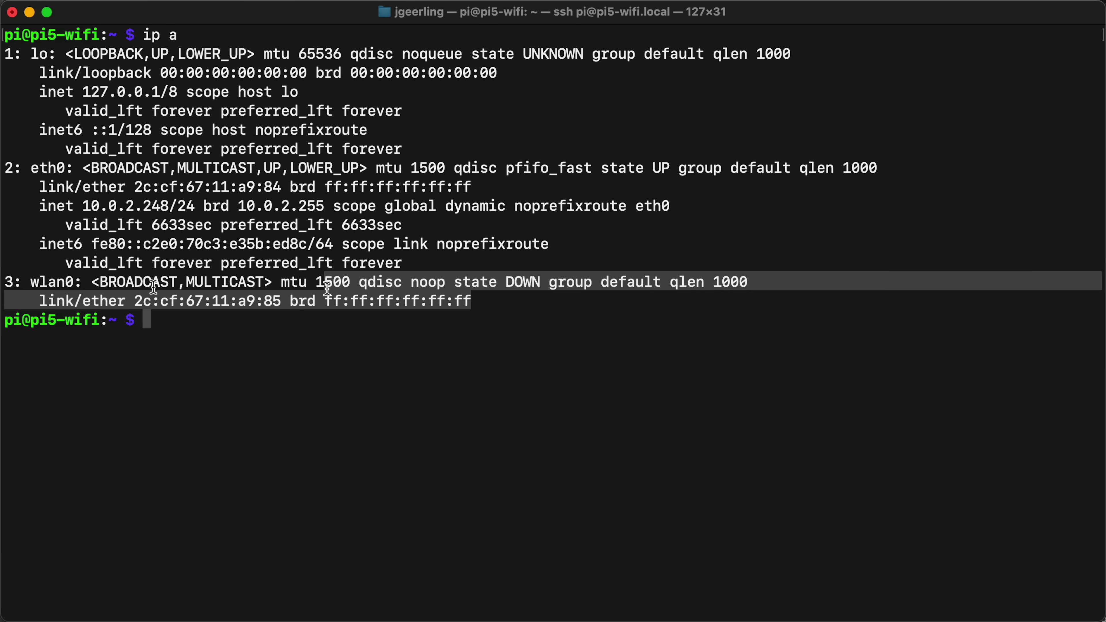
{"action": "left_click", "coordinate": [275, 364]}
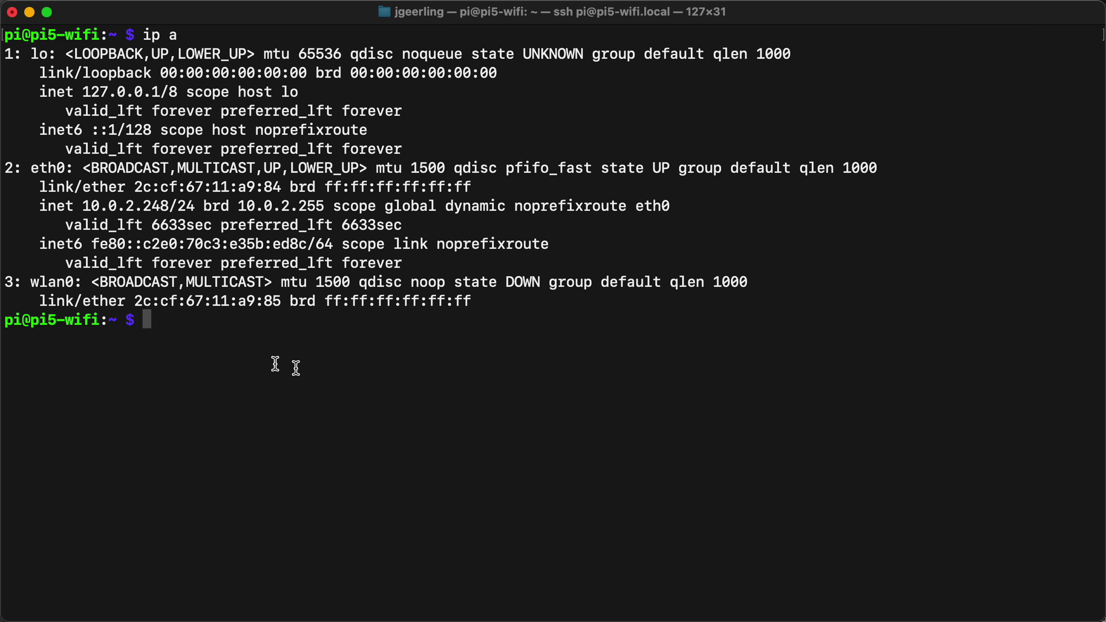
- Clear the terminal, show the kernel log with dmesg, and find the iwlwifi messages
{"action": "type", "text": "clear"}
{"action": "key", "text": "Return"}
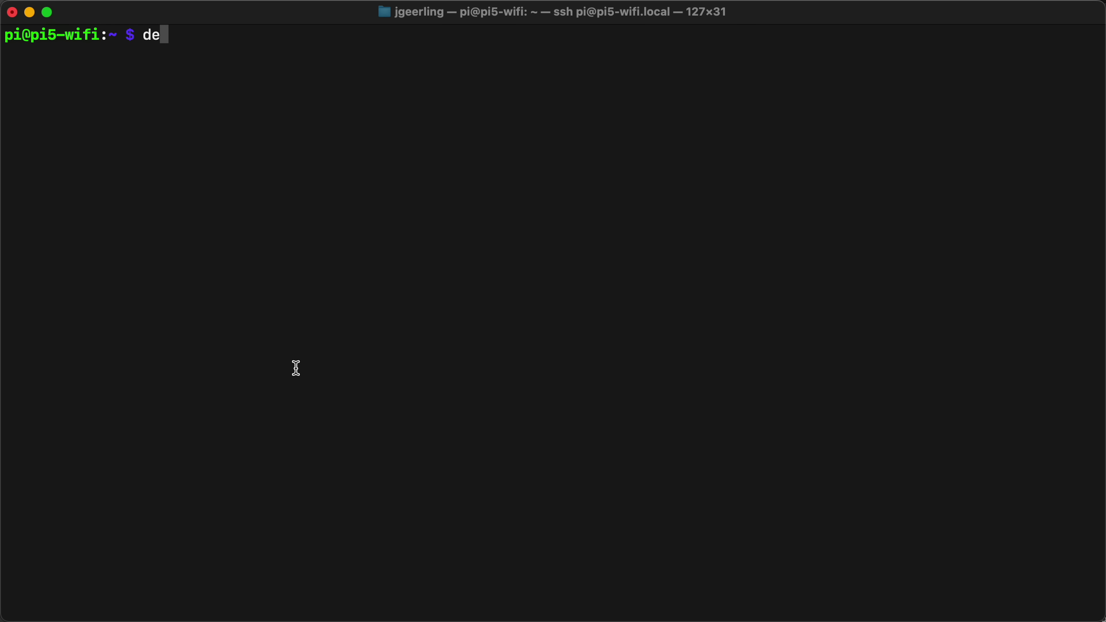
{"action": "key", "text": "BackSpace"}
{"action": "type", "text": "mest"}
{"action": "key", "text": "Return"}
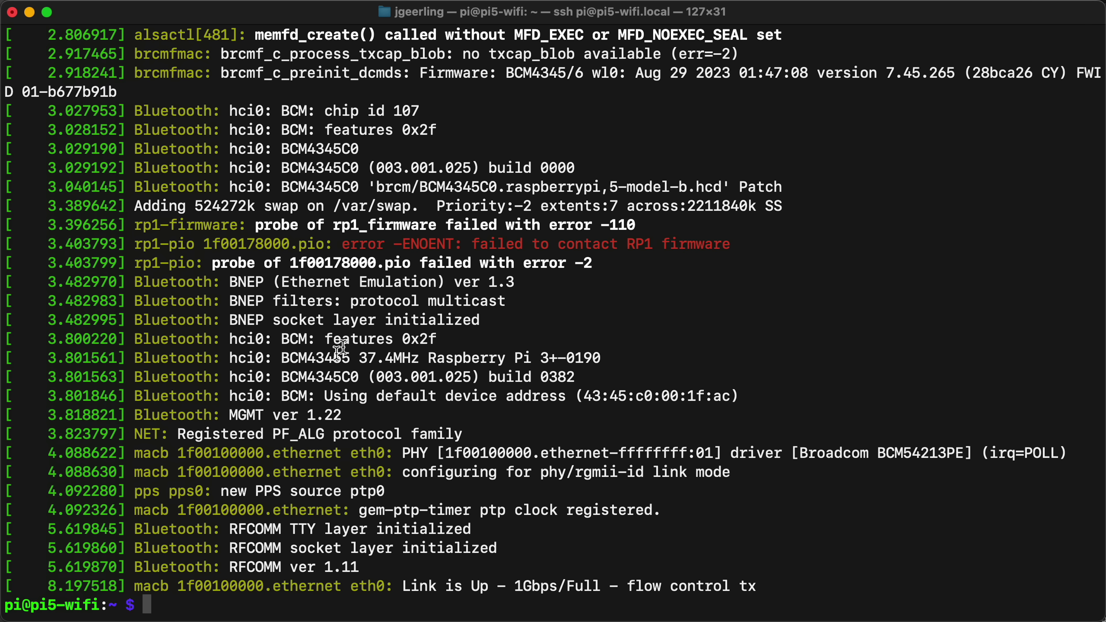
{"action": "scroll", "coordinate": [274, 267], "scroll_direction": "up", "scroll_amount": 10}
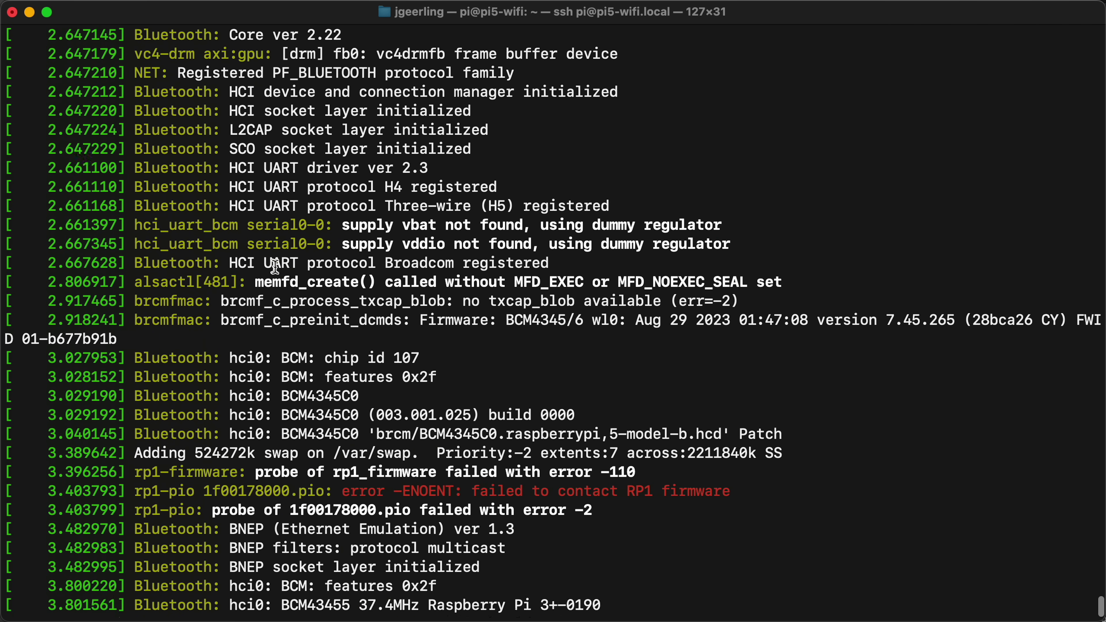
{"action": "scroll", "coordinate": [274, 267], "scroll_direction": "up", "scroll_amount": 2}
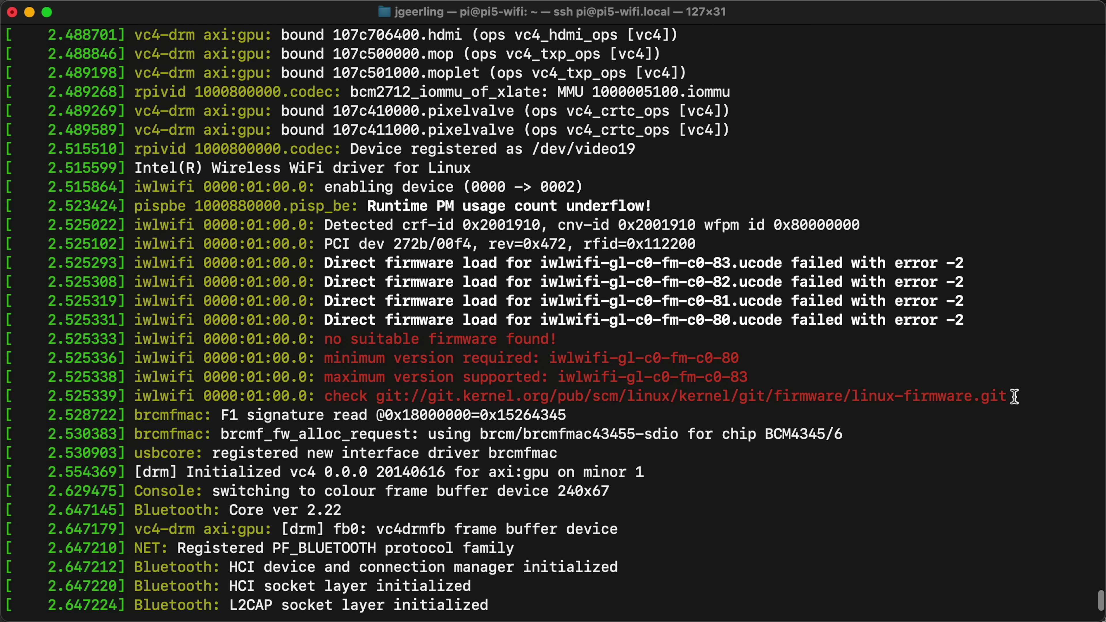
- Highlight the iwlwifi firmware load messages and the linux-firmware repository address in the kernel log
{"action": "left_click_drag", "start_coordinate": [1012, 396], "coordinate": [2, 185]}
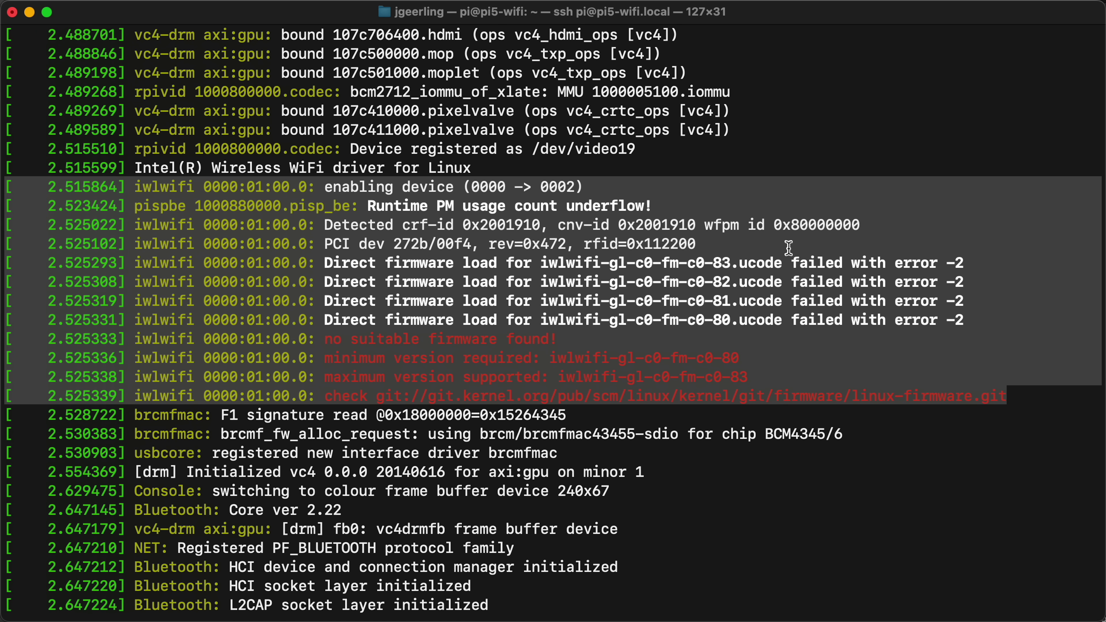
{"action": "scroll", "coordinate": [381, 169], "scroll_direction": "down", "scroll_amount": 4}
{"action": "left_click", "coordinate": [381, 170]}
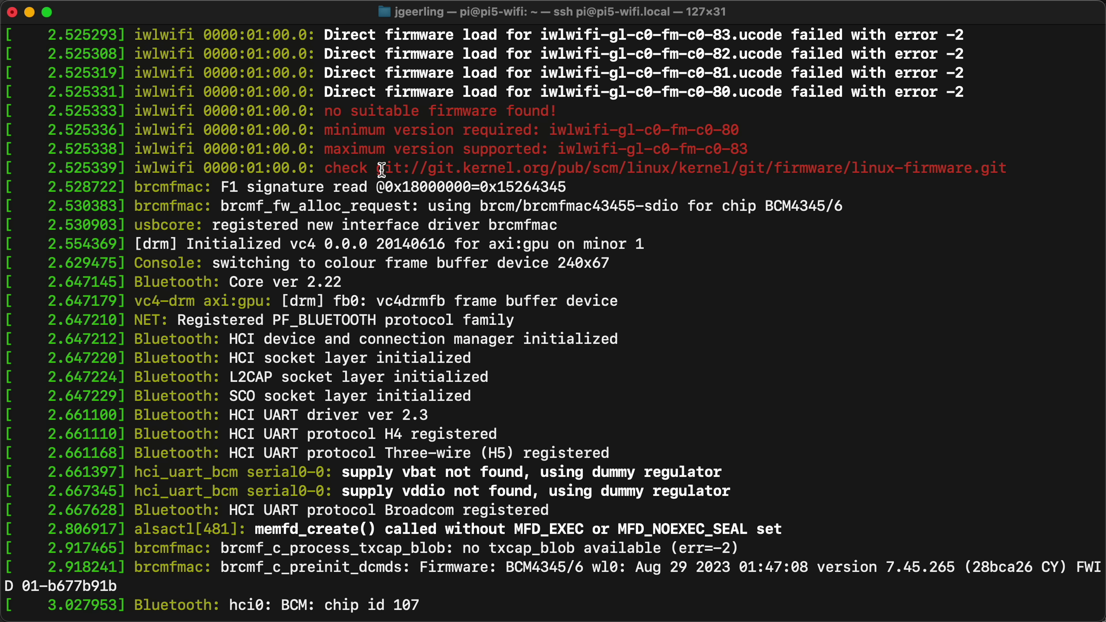
{"action": "left_click_drag", "start_coordinate": [427, 166], "coordinate": [892, 167]}
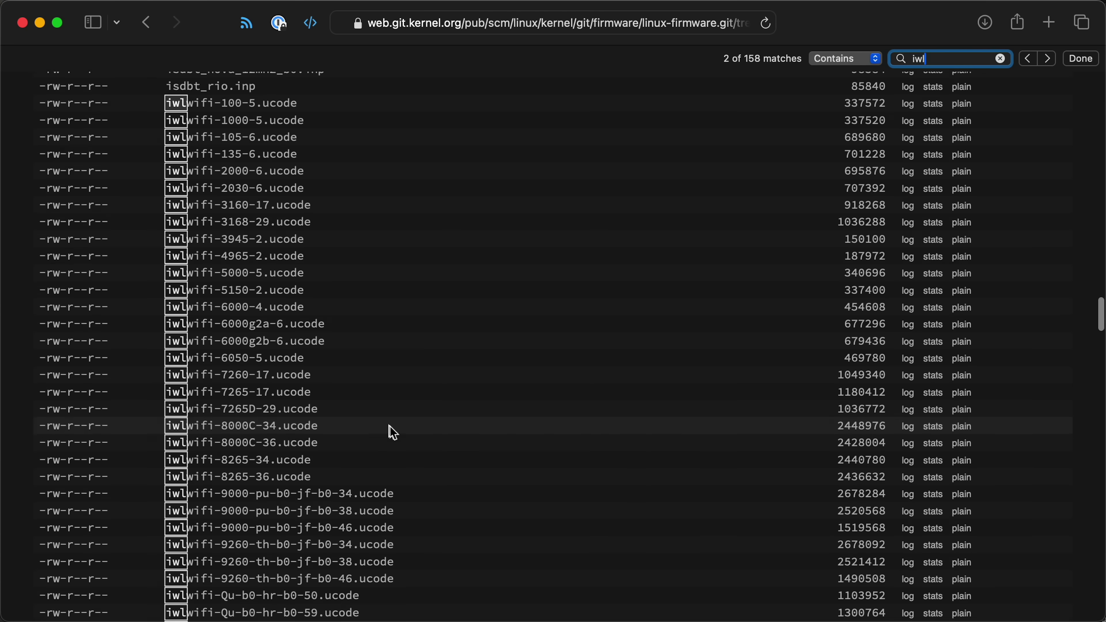
- Look through the iwlwifi .ucode files in the kernel.org linux-firmware repository for the card's firmware
{"action": "scroll", "coordinate": [387, 432], "scroll_direction": "down", "scroll_amount": 10}
{"action": "scroll", "coordinate": [393, 432], "scroll_direction": "down", "scroll_amount": 20}
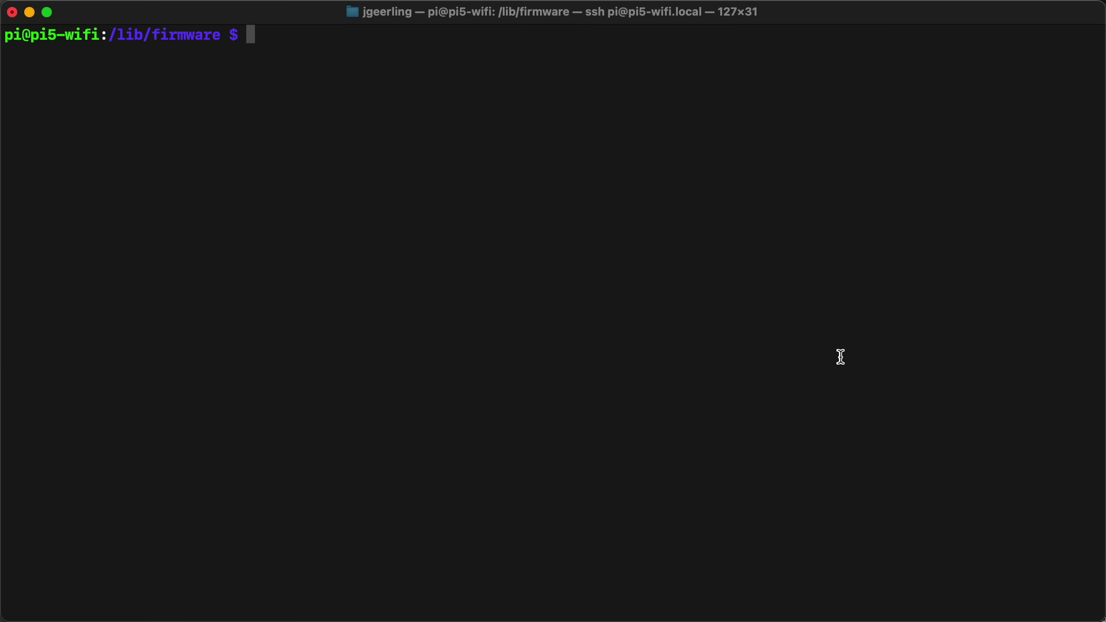
- Download iwlwifi-gl-c0-fm-c0-83.ucode from the kernel.org linux-firmware repository into /lib/firmware using sudo wget -o - -q
{"action": "type", "text": "sudo wget -o - -q https://web.git.kernel.org/pub/scm/linux/kernel/git/firmware/linux-firmware.git/plain/iwlwifi-gl-c0-fm-c0-83.ucode"}
{"action": "key", "text": "Return"}
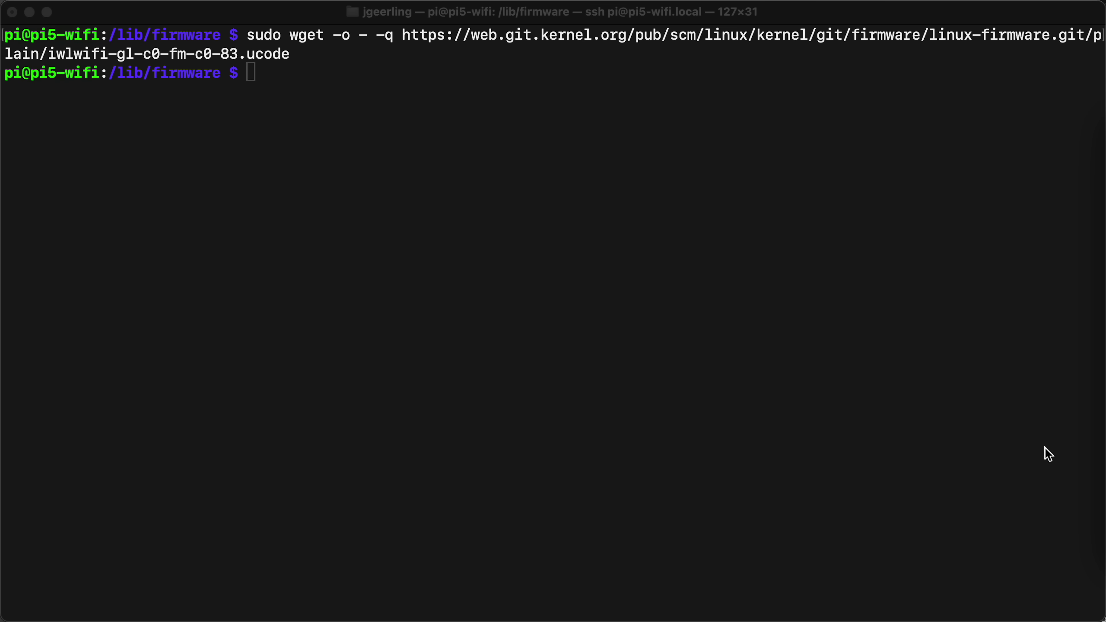
- Download iwlwifi-gl-c0-fm-c0.pnvm from the kernel.org linux-firmware repository into /lib/firmware using sudo wget -o - -q
{"action": "left_click", "coordinate": [834, 365]}
{"action": "type", "text": "sudo wget -o - -q https://web.git.kernel.org/pub/scm/linux/kernel/git/firmware/linux-firmware.git/plain/iwlwifi-gl-c0-fm-c0.pnvm"}
{"action": "key", "text": "Return"}
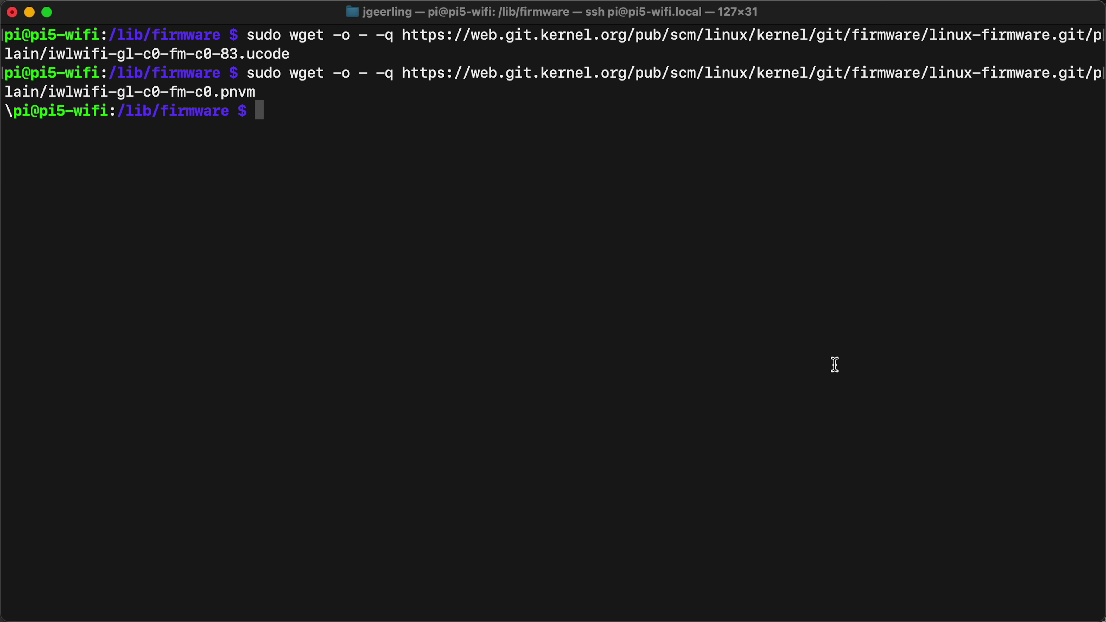
- Clear the terminal and restart the Raspberry Pi with sudo reboot
{"action": "key", "text": "ctrl+l"}
{"action": "type", "text": "sudo reboot"}
{"action": "key", "text": "Return"}
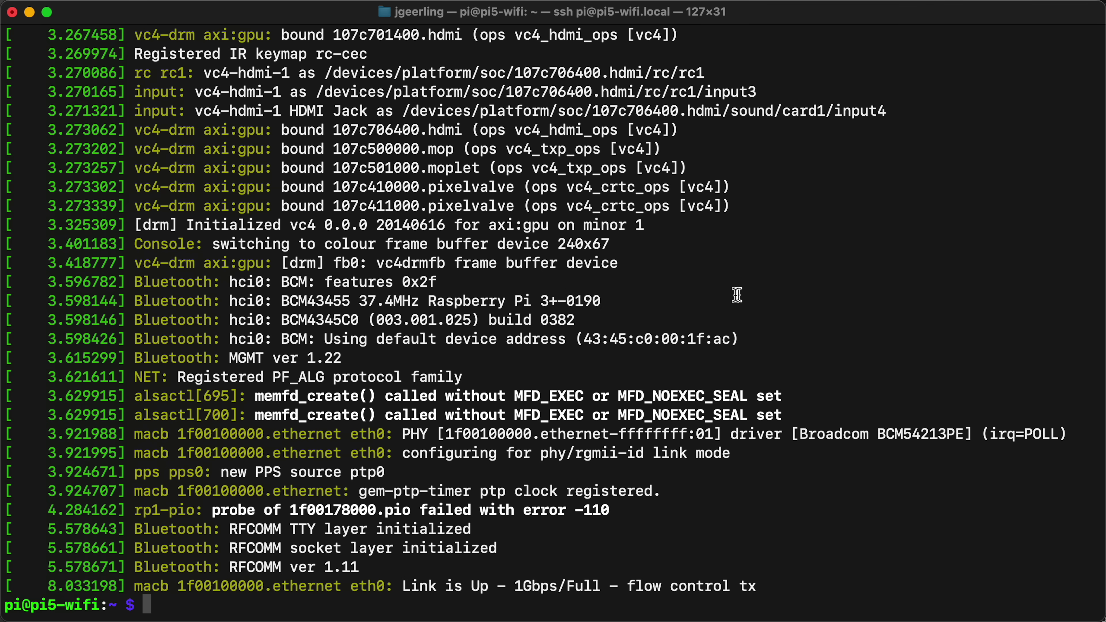
- Find the iwlwifi messages in the kernel log and highlight the Intel device detection line
{"action": "scroll", "coordinate": [736, 295], "scroll_direction": "up", "scroll_amount": 3}
{"action": "scroll", "coordinate": [735, 295], "scroll_direction": "up", "scroll_amount": 9}
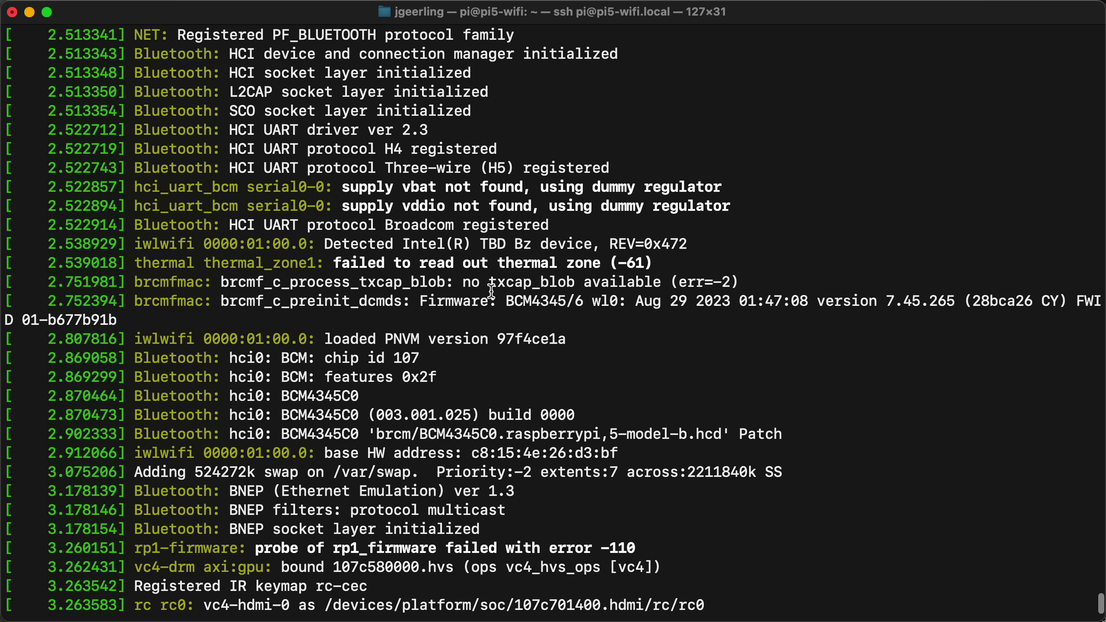
{"action": "left_click_drag", "start_coordinate": [695, 243], "coordinate": [4, 244]}
{"action": "scroll", "coordinate": [556, 424], "scroll_direction": "down", "scroll_amount": 10}
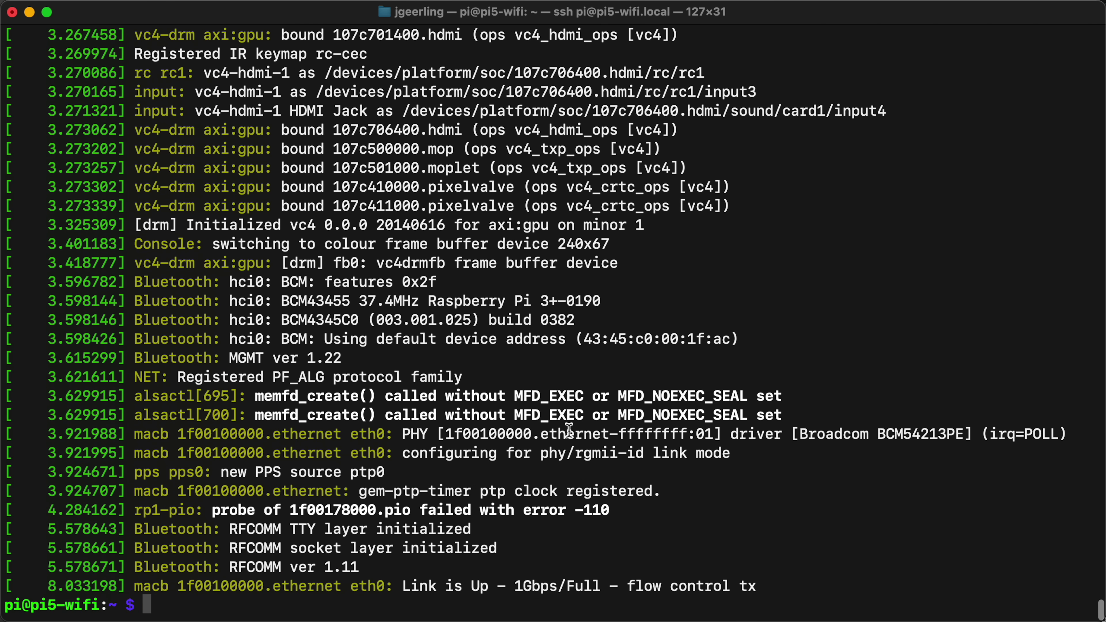
- Clear the terminal, list the network devices with nmcli, and highlight the wlan0 entry and its software status
{"action": "type", "text": "clear"}
{"action": "key", "text": "Return"}
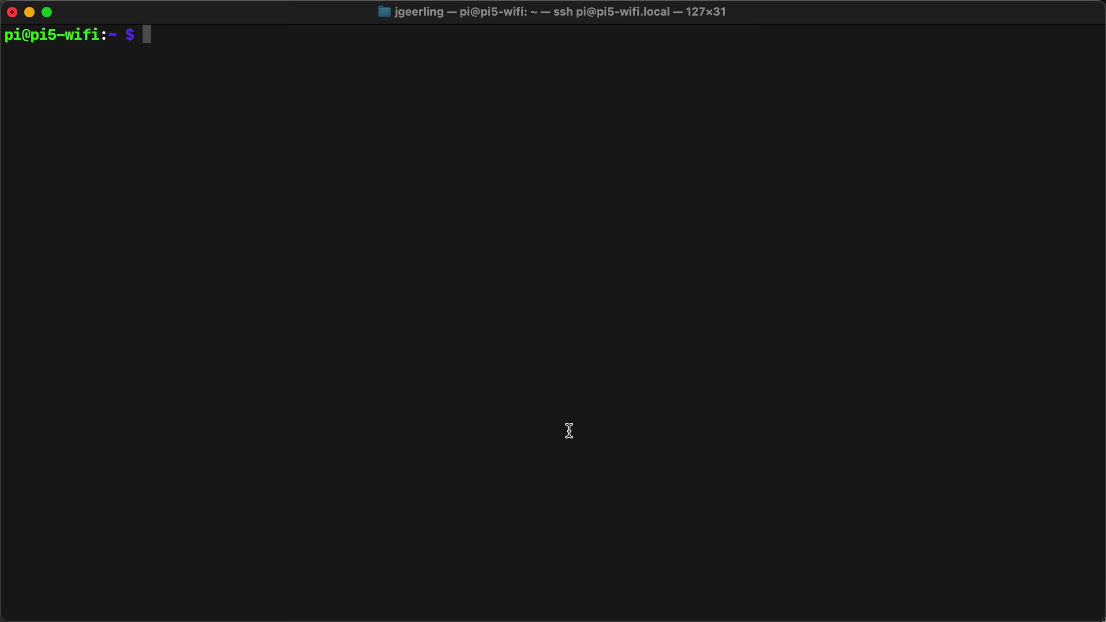
{"action": "type", "text": "nmcli"}
{"action": "key", "text": "Return"}
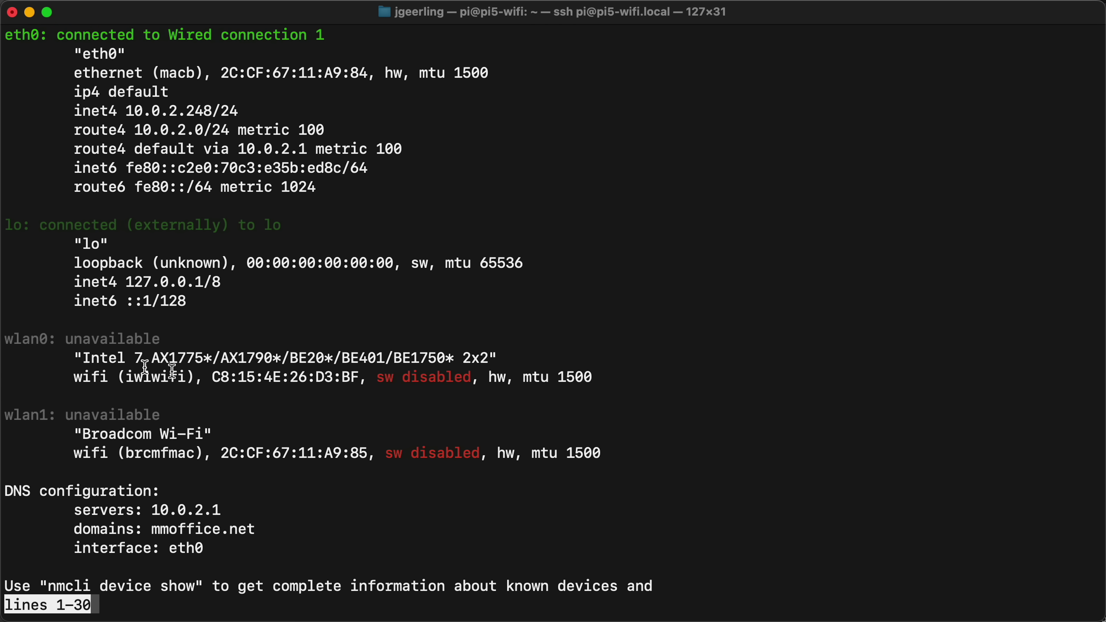
{"action": "left_click_drag", "start_coordinate": [594, 375], "coordinate": [2, 341]}
{"action": "left_click", "coordinate": [299, 383]}
{"action": "left_click_drag", "start_coordinate": [468, 377], "coordinate": [379, 379]}
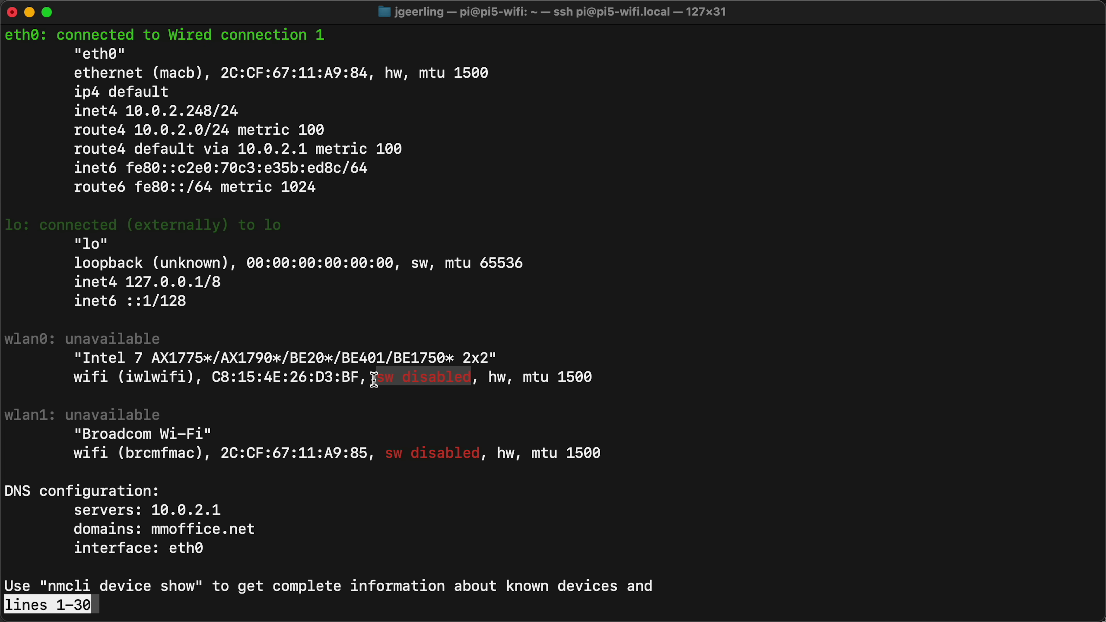
- Set the wireless LAN country to US United States with sudo raspi-config
{"action": "key", "text": "q"}
{"action": "key", "text": "ctrl+l"}
{"action": "type", "text": "sudo raspi-co"}
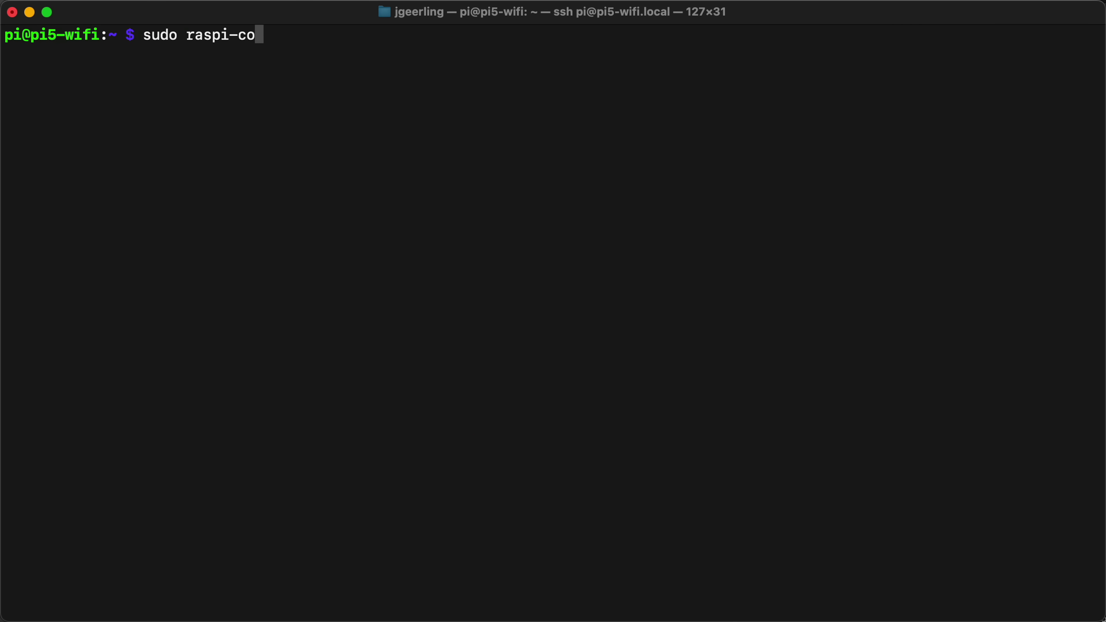
{"action": "type", "text": "nfig"}
{"action": "key", "text": "Return"}
{"action": "key", "text": "Return"}
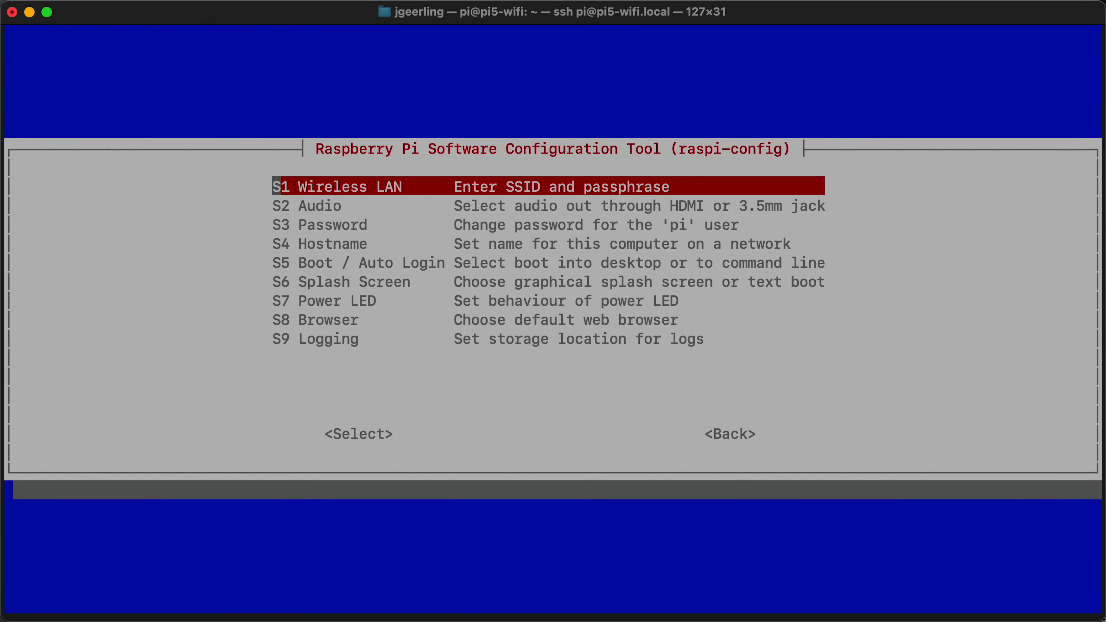
{"action": "key", "text": "Return"}
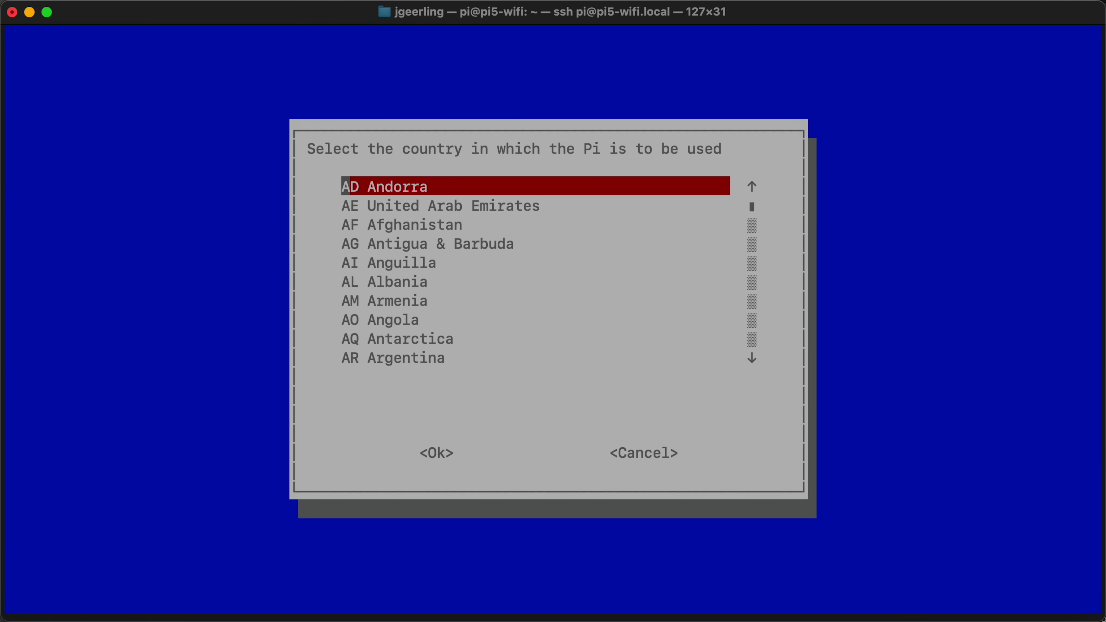
{"action": "key", "text": "u"}
{"action": "key", "text": "Down"}
{"action": "key", "text": "Down"}
{"action": "key", "text": "Down"}
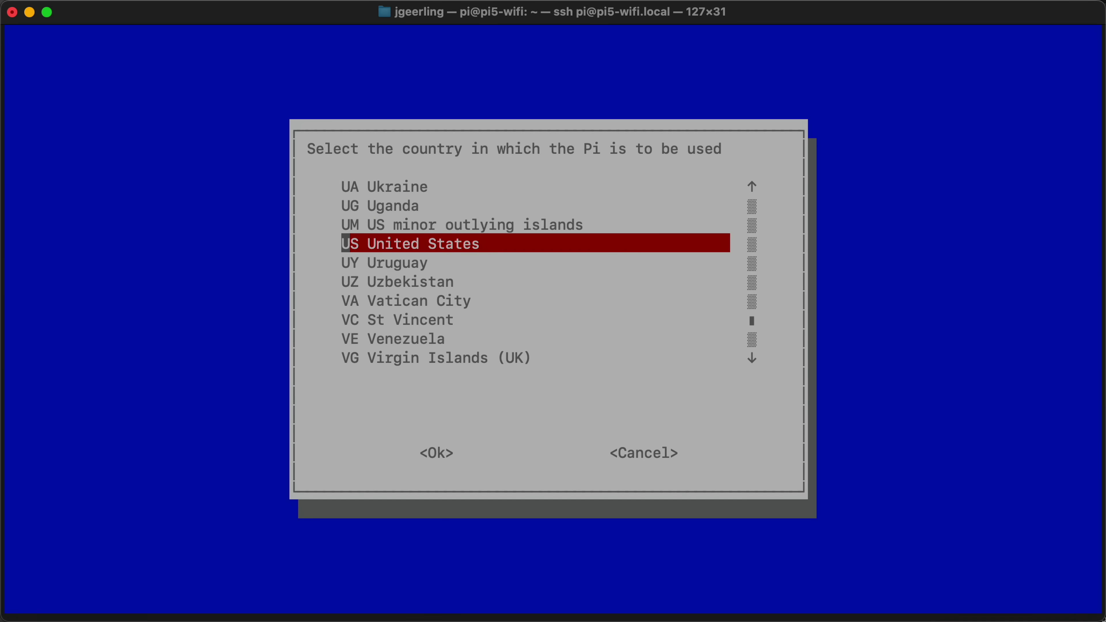
{"action": "key", "text": "Return"}
{"action": "key", "text": "Return"}
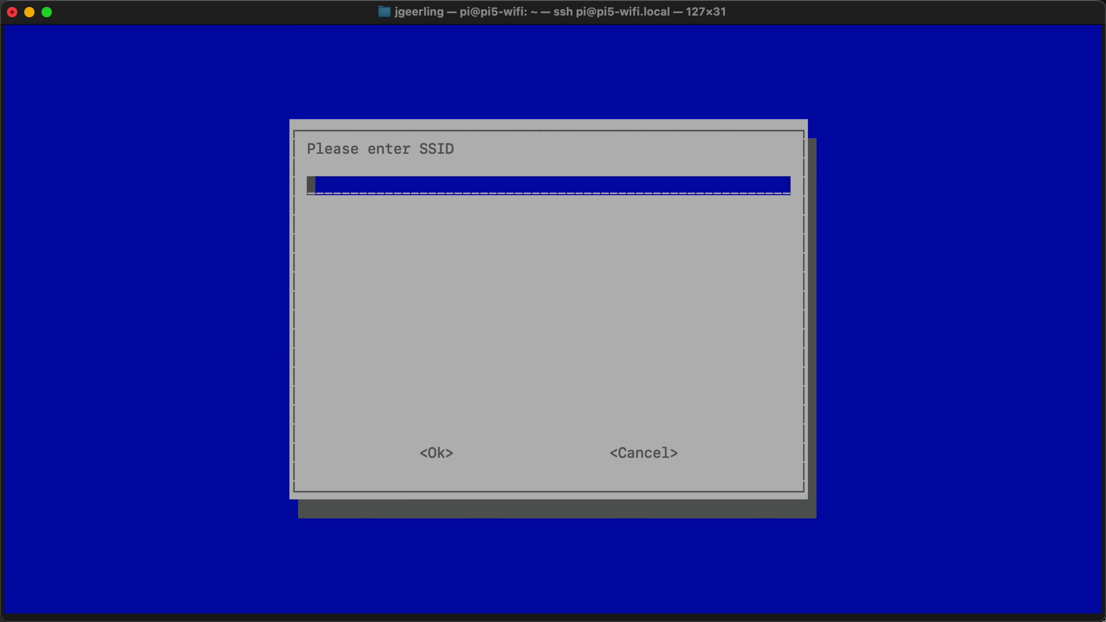
- Cancel the SSID entry and finish the Raspberry Pi configuration tool
{"action": "key", "text": "Tab"}
{"action": "key", "text": "Tab"}
{"action": "key", "text": "Return"}
{"action": "key", "text": "Tab"}
{"action": "key", "text": "Tab"}
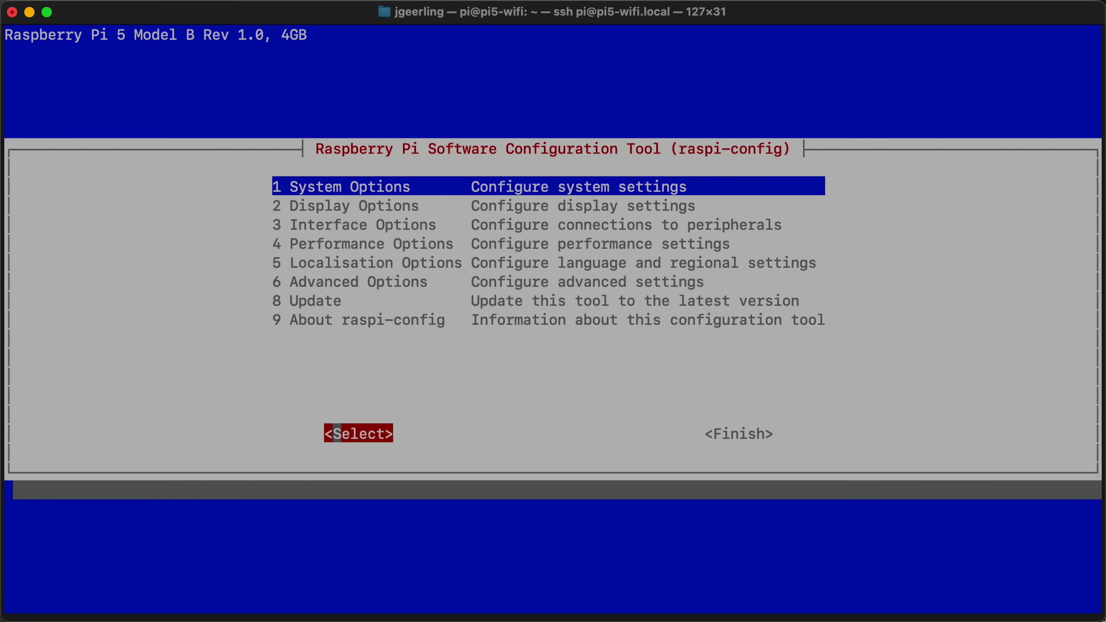
{"action": "key", "text": "Return"}
- Clear the terminal, list the network devices again with nmcli, and highlight the wlan0 and wlan1 entries
{"action": "type", "text": "clear"}
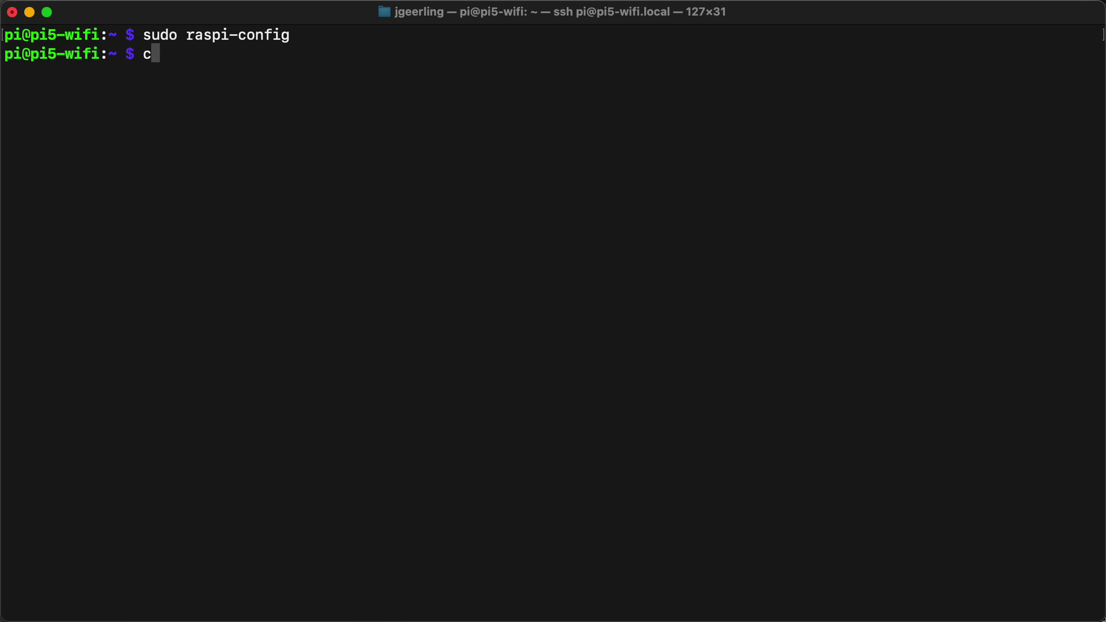
{"action": "key", "text": "Return"}
{"action": "type", "text": "nmcli"}
{"action": "key", "text": "Return"}
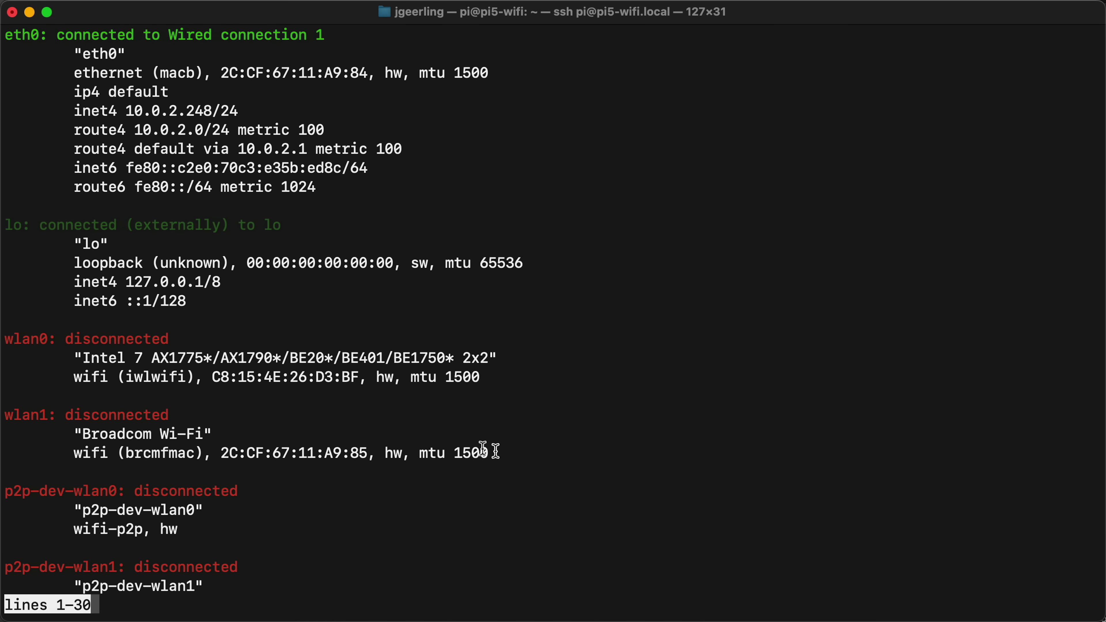
{"action": "left_click_drag", "start_coordinate": [484, 451], "coordinate": [5, 342]}
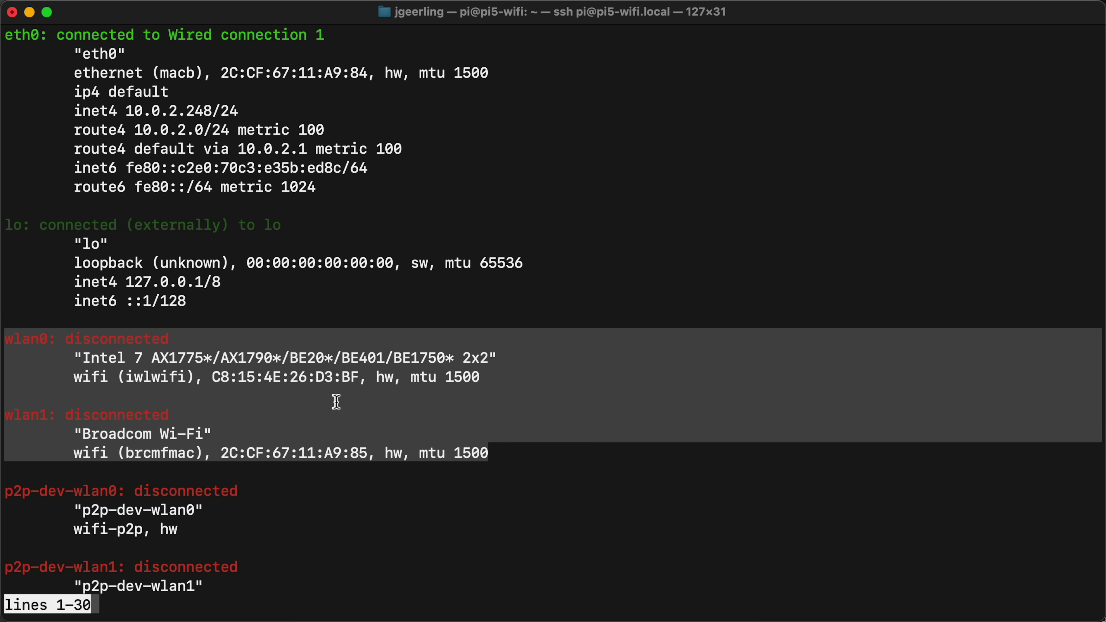
- Close the device list, clear the terminal, and list the available Wi-Fi networks with nmcli d wifi list
{"action": "key", "text": "q"}
{"action": "key", "text": "ctrl+l"}
{"action": "type", "text": "nmcli d"}
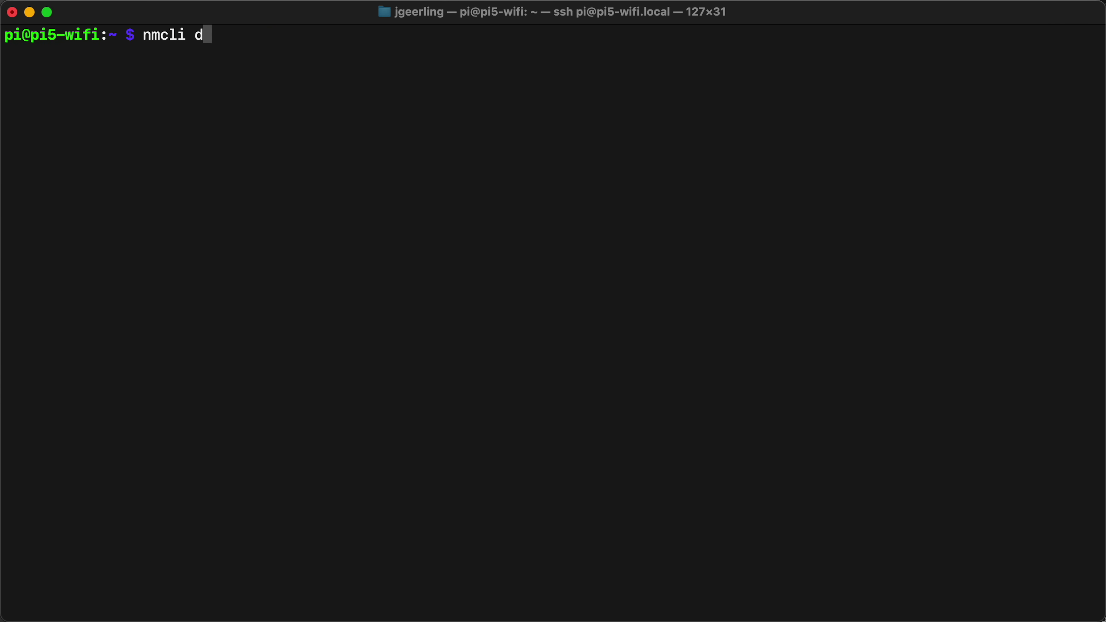
{"action": "type", "text": " wifi list"}
{"action": "key", "text": "Return"}
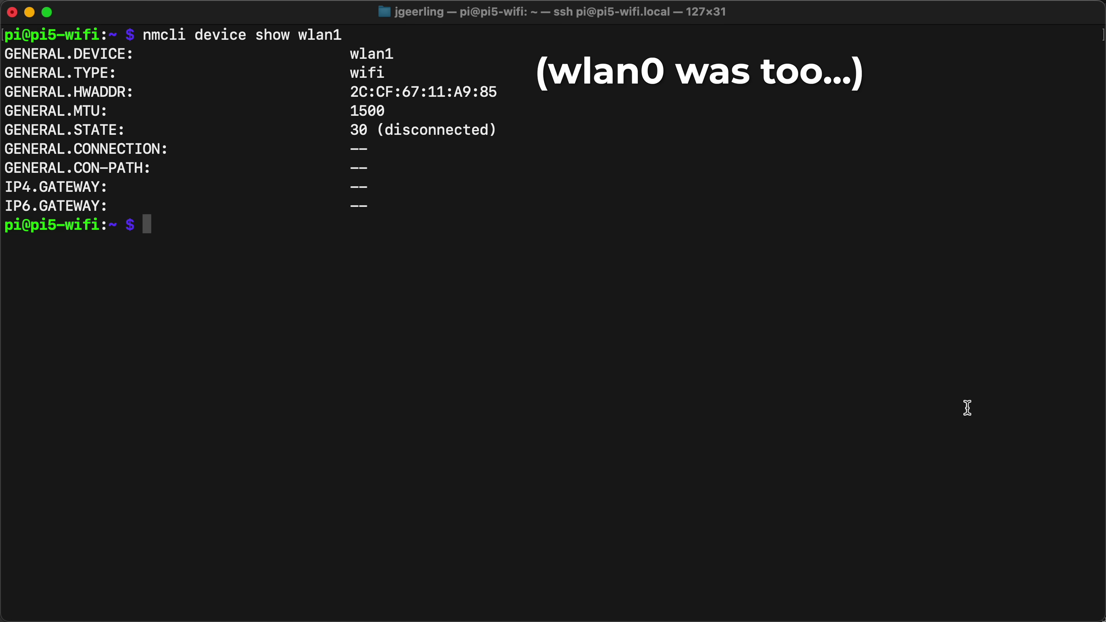
- Show the kernel log with dmesg and highlight the latest wlan0 and brcmfmac messages
{"action": "type", "text": "dmesg"}
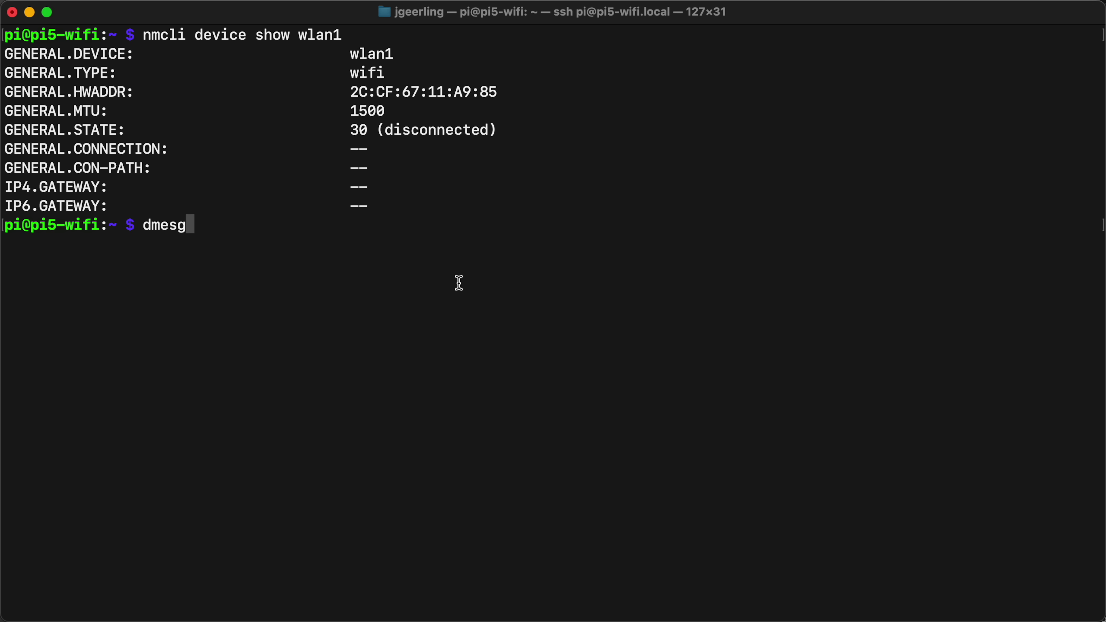
{"action": "key", "text": "Return"}
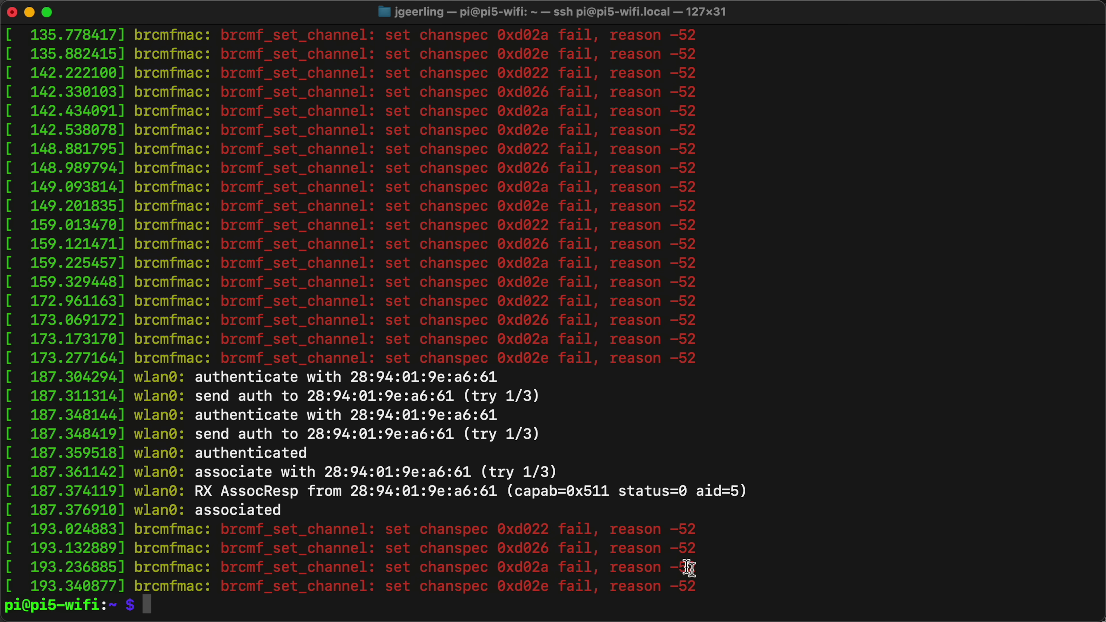
{"action": "left_click_drag", "start_coordinate": [695, 584], "coordinate": [3, 377]}
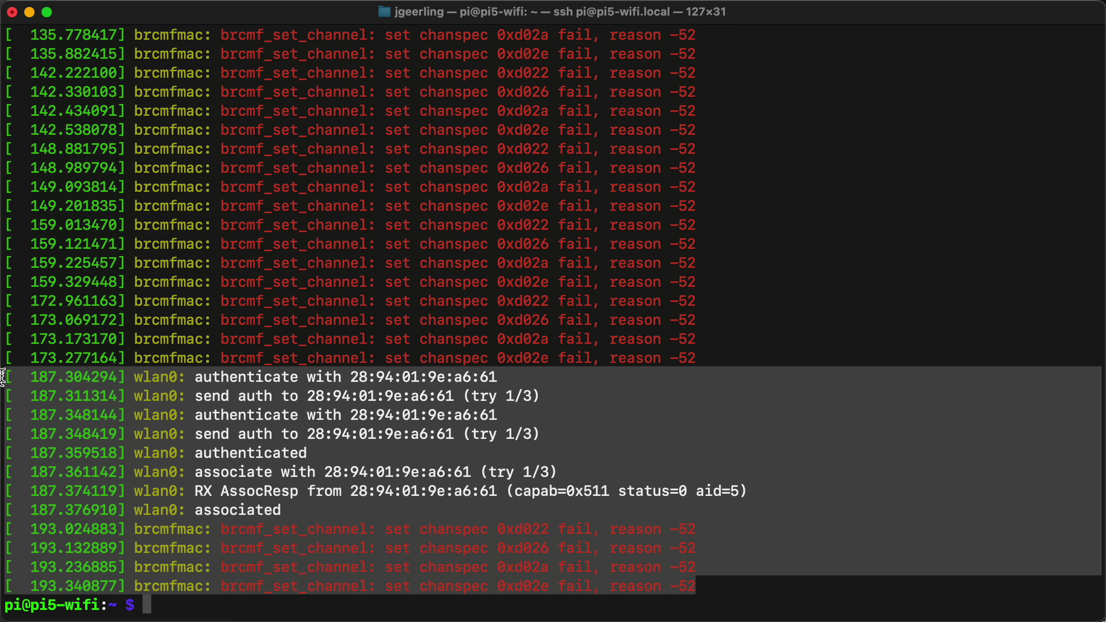
{"action": "left_click", "coordinate": [543, 532]}
- Add dtoverlay=disable-wifi under [all] in /boot/firmware/config.txt using sudo nano, and reboot the Pi
{"action": "key", "text": "ctrl+l"}
{"action": "type", "text": "sudo nano /boot/firmw"}
{"action": "key", "text": "Tab"}
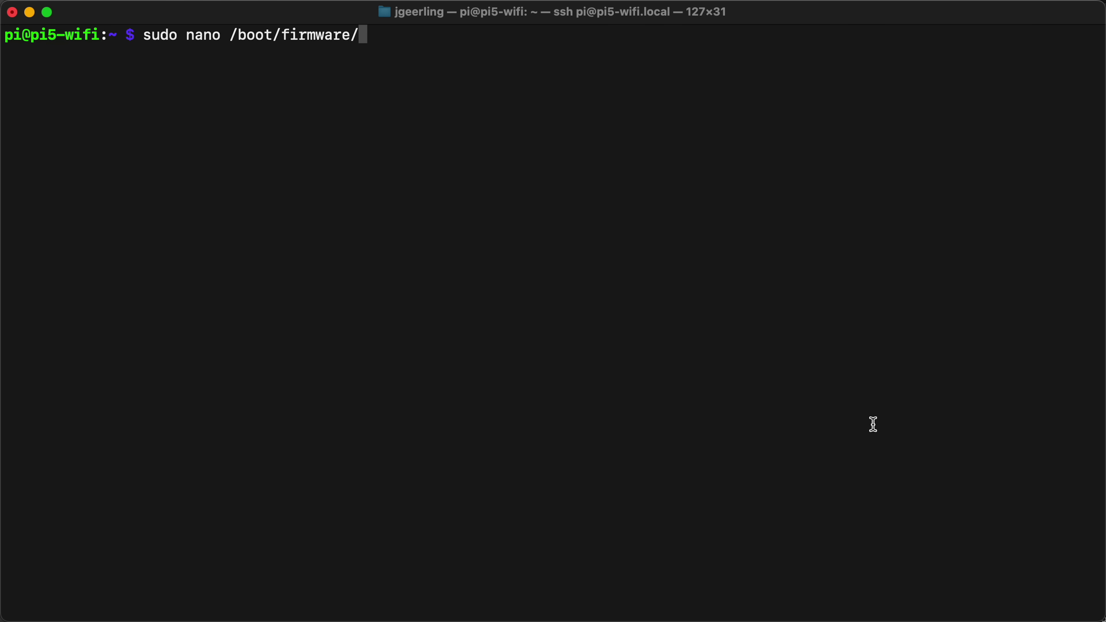
{"action": "type", "text": "config.txt"}
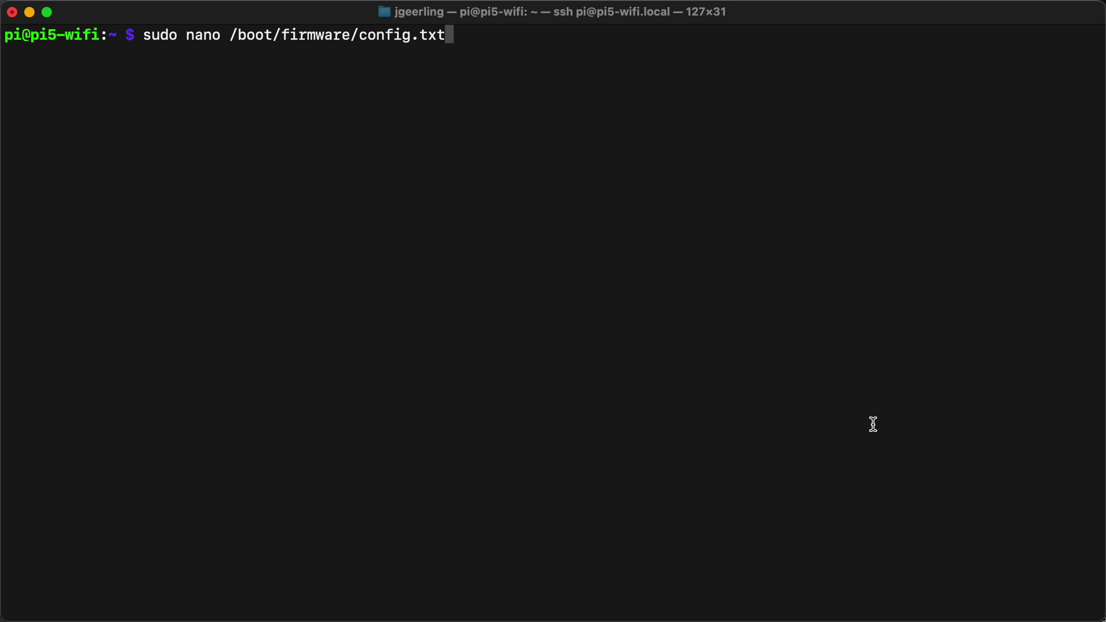
{"action": "key", "text": "Return"}
{"action": "scroll", "coordinate": [873, 424], "scroll_direction": "down", "scroll_amount": 15}
{"action": "type", "text": "dtoverlay=disable-wifi"}
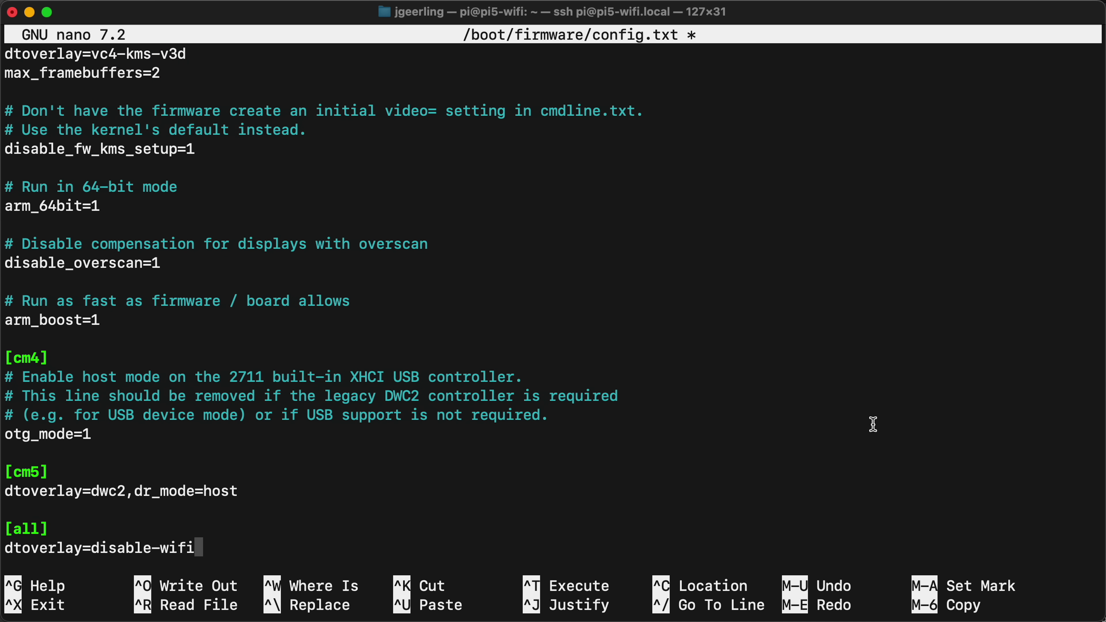
{"action": "type", "text": "sudo reboot"}
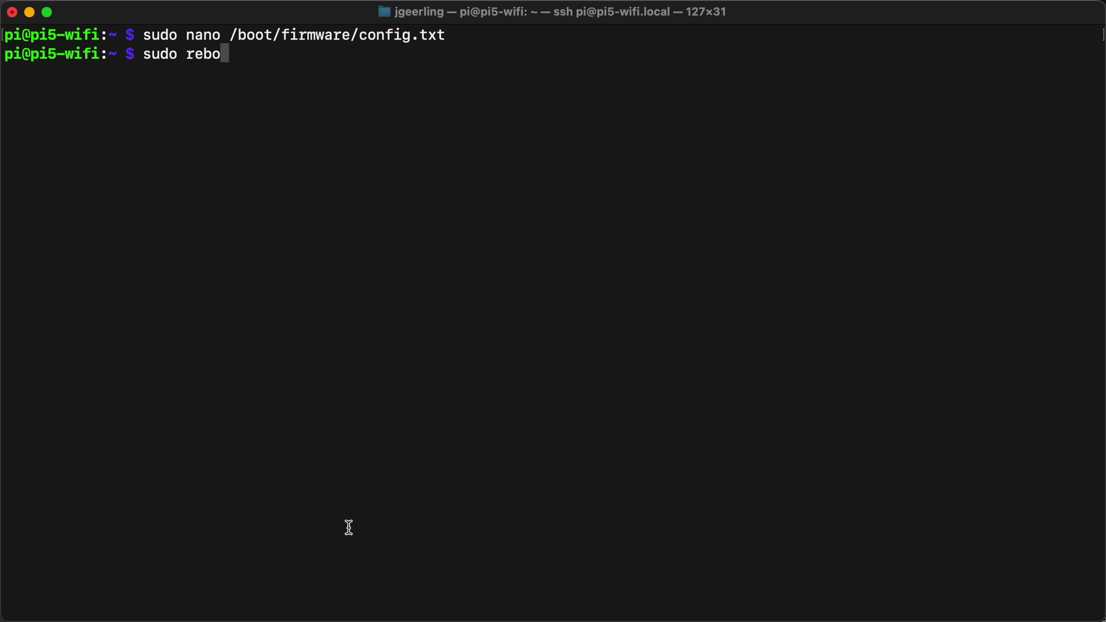
{"action": "key", "text": "Return"}
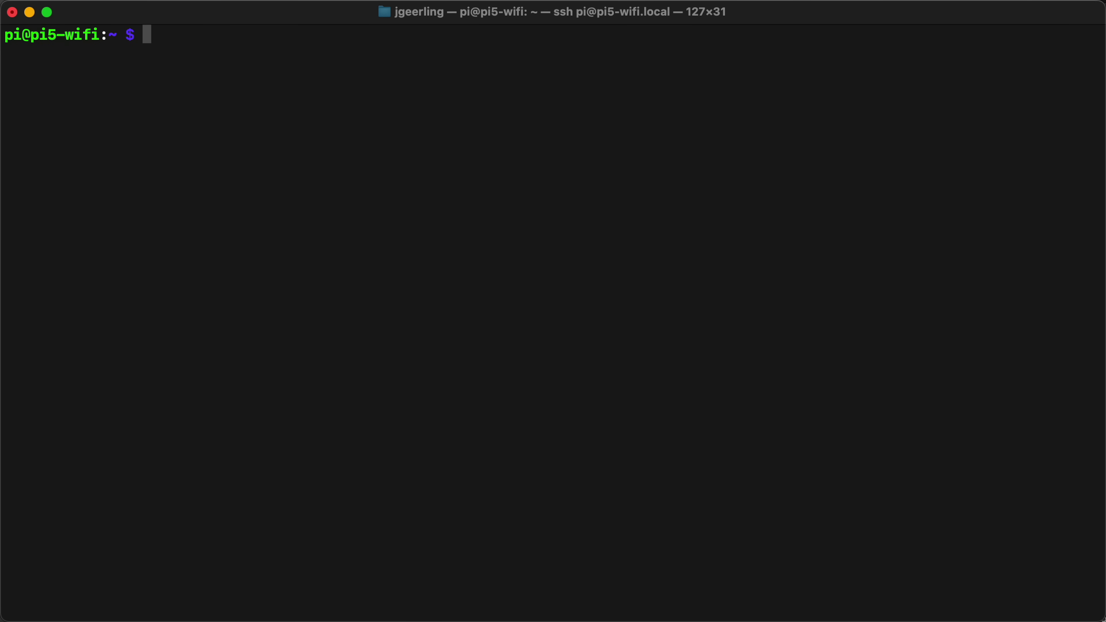
- List the network interfaces with ip a and highlight the wlan0 block
{"action": "type", "text": "ip a"}
{"action": "key", "text": "Return"}
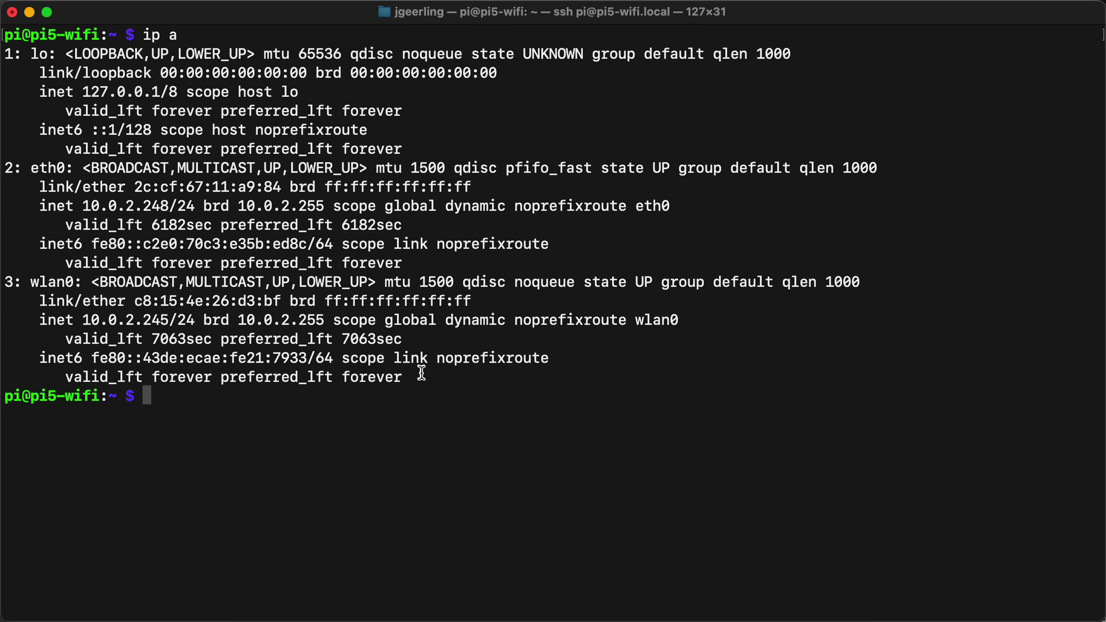
{"action": "left_click_drag", "start_coordinate": [419, 377], "coordinate": [7, 283]}
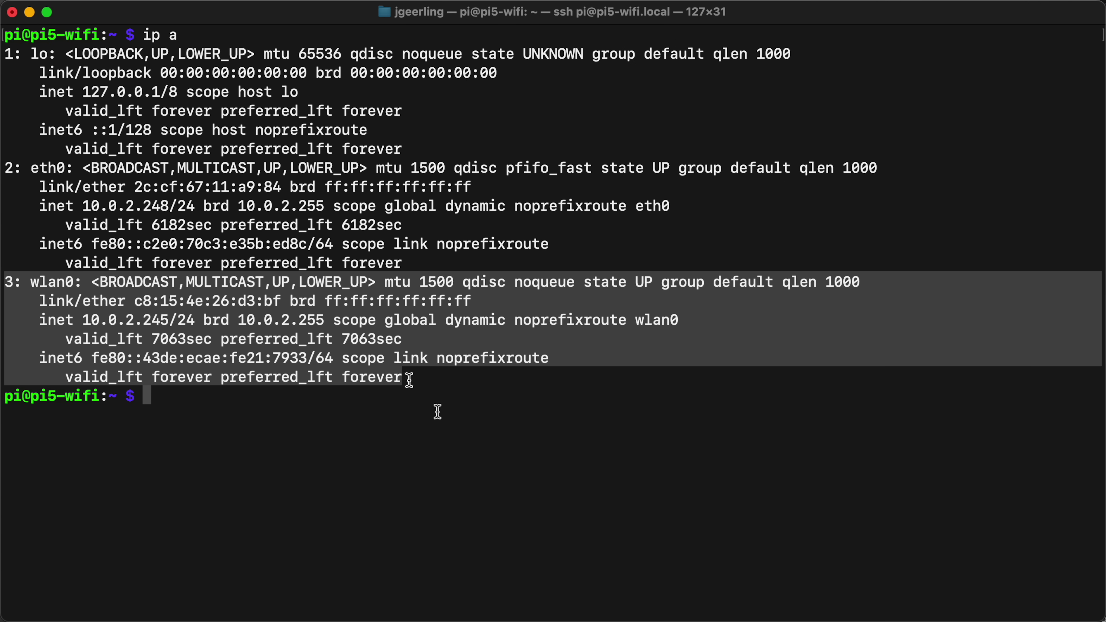
- Clear the terminal, show the wireless link details with iw dev wlan0 info, and highlight the channel line
{"action": "key", "text": "ctrl+l"}
{"action": "type", "text": "iw dev wlan0 info"}
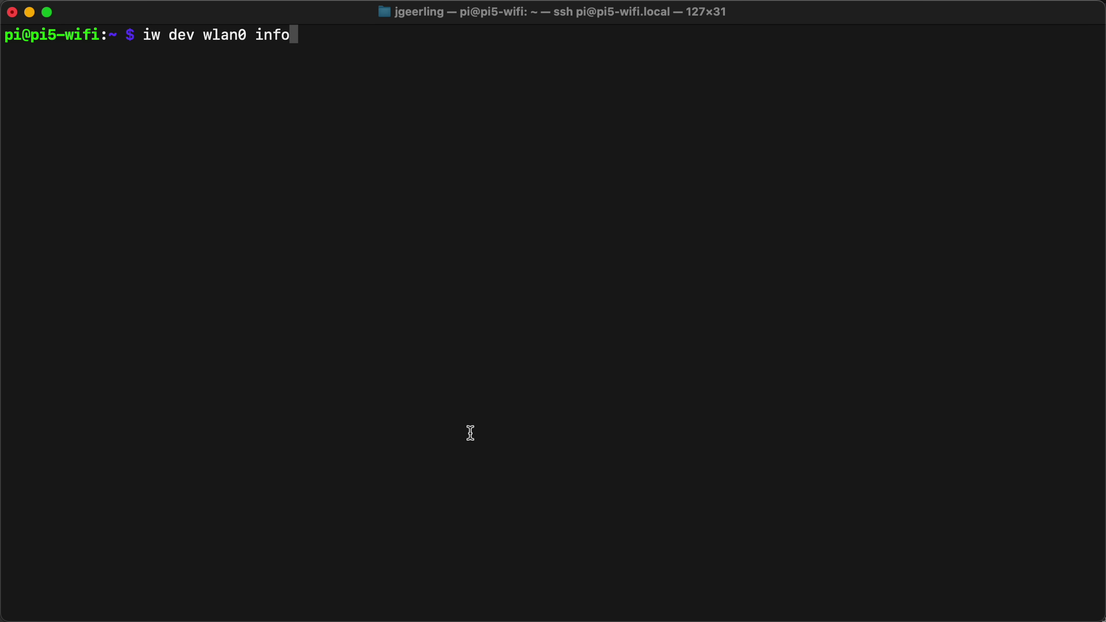
{"action": "key", "text": "Return"}
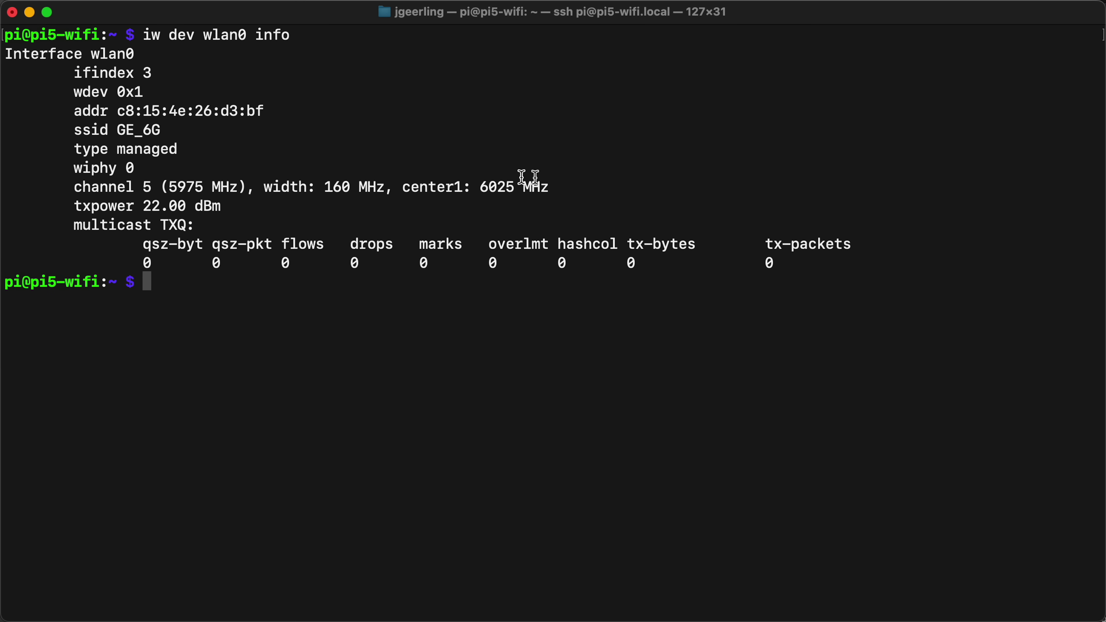
{"action": "left_click_drag", "start_coordinate": [560, 186], "coordinate": [78, 182]}
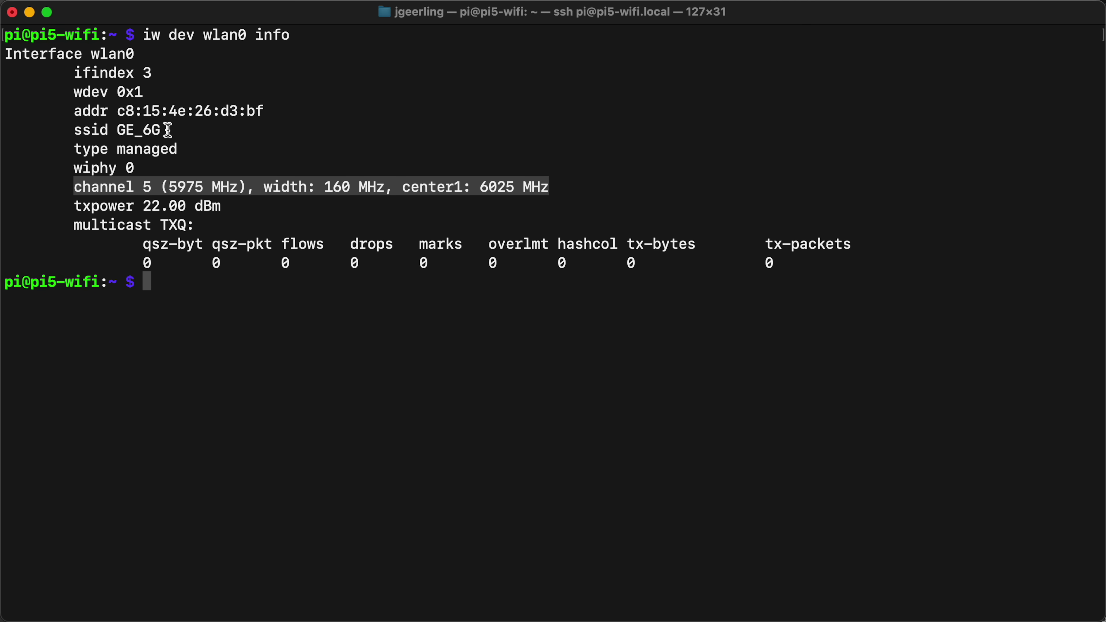
{"action": "left_click", "coordinate": [276, 314]}
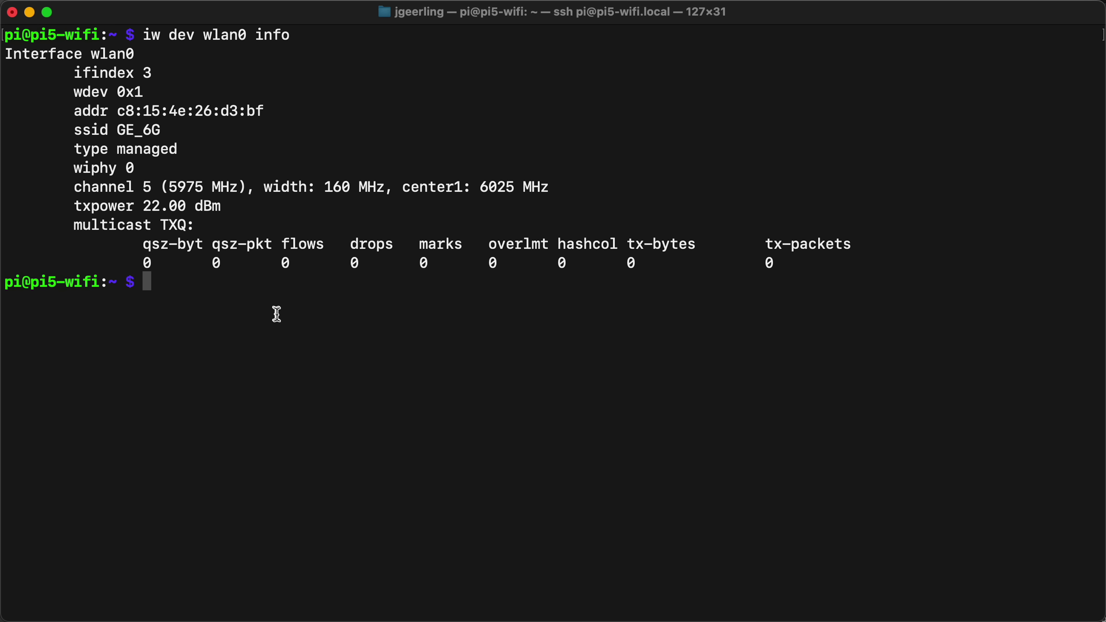
- Clear the terminal, launch nmtui with sudo, and open the GE_6G Wi-Fi connection for editing
{"action": "type", "text": "clear"}
{"action": "key", "text": "Return"}
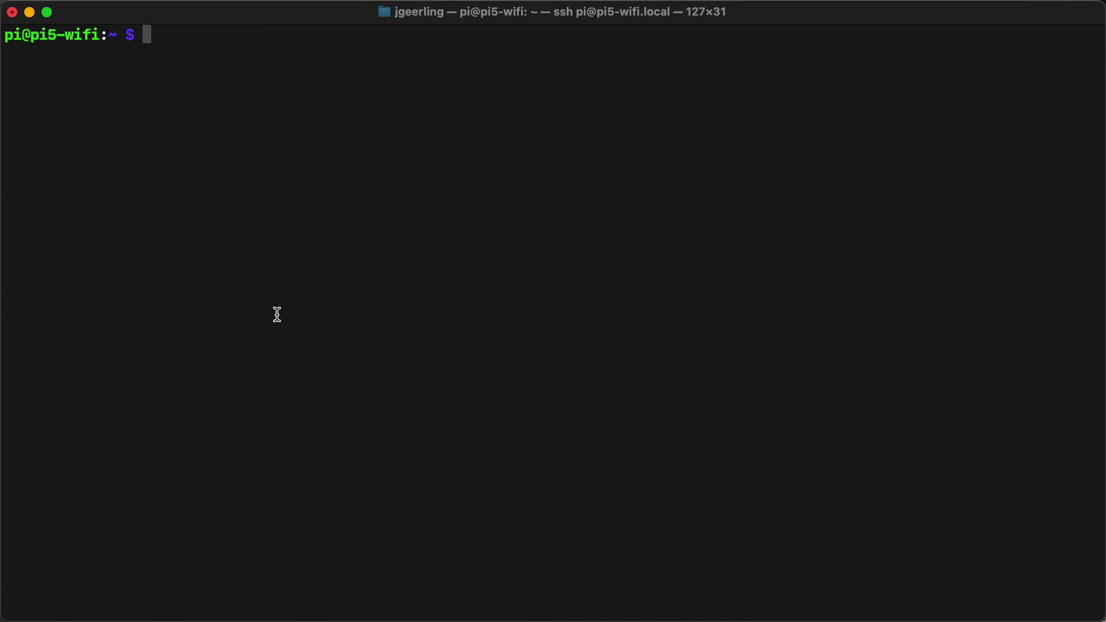
{"action": "type", "text": "sudo nmtui"}
{"action": "key", "text": "Return"}
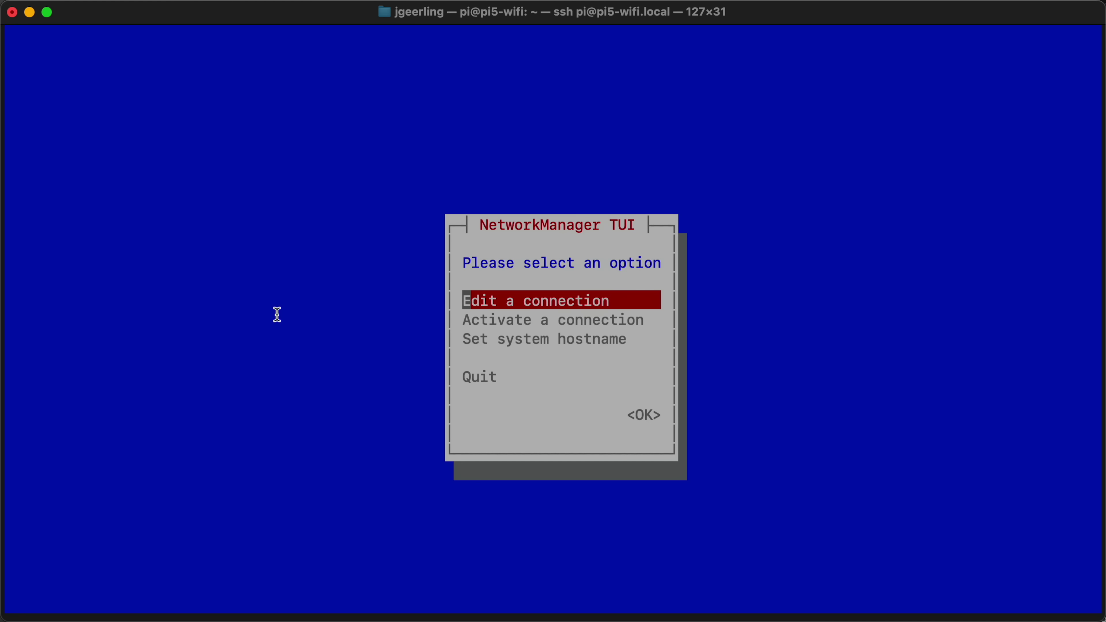
{"action": "key", "text": "Return"}
{"action": "key", "text": "Down"}
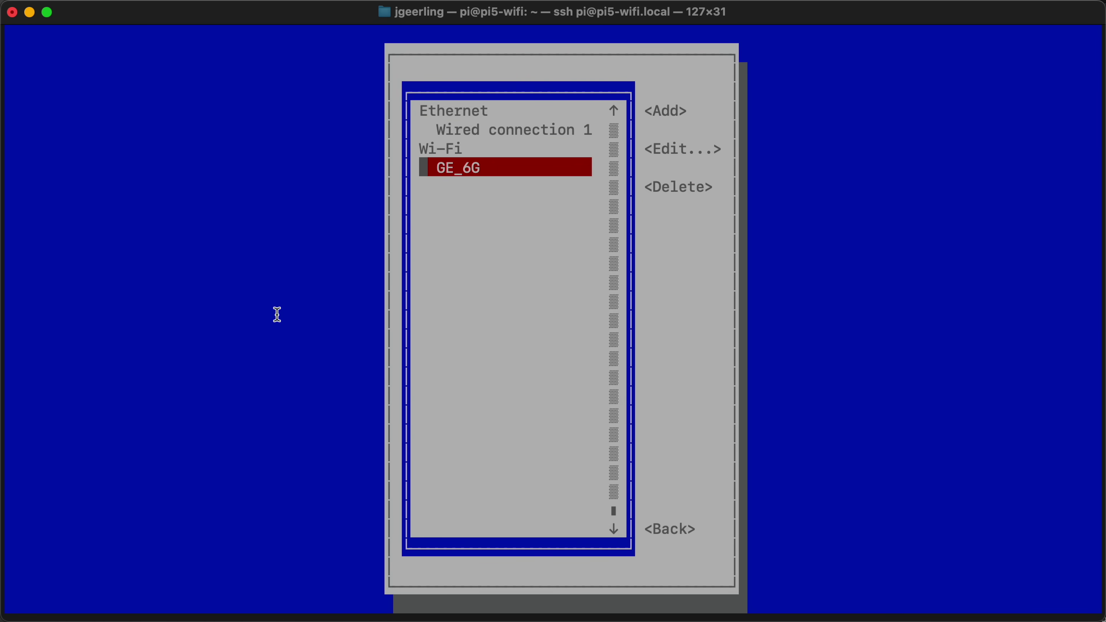
{"action": "key", "text": "Return"}
- Set the connection's profile name and SSID to GE_BE, and select another option for its Wi-Fi security
{"action": "key", "text": "Down"}
{"action": "key", "text": "Down"}
{"action": "key", "text": "Down"}
{"action": "key", "text": "Down"}
{"action": "key", "text": "Down"}
{"action": "key", "text": "Down"}
{"action": "key", "text": "Down"}
{"action": "key", "text": "Down"}
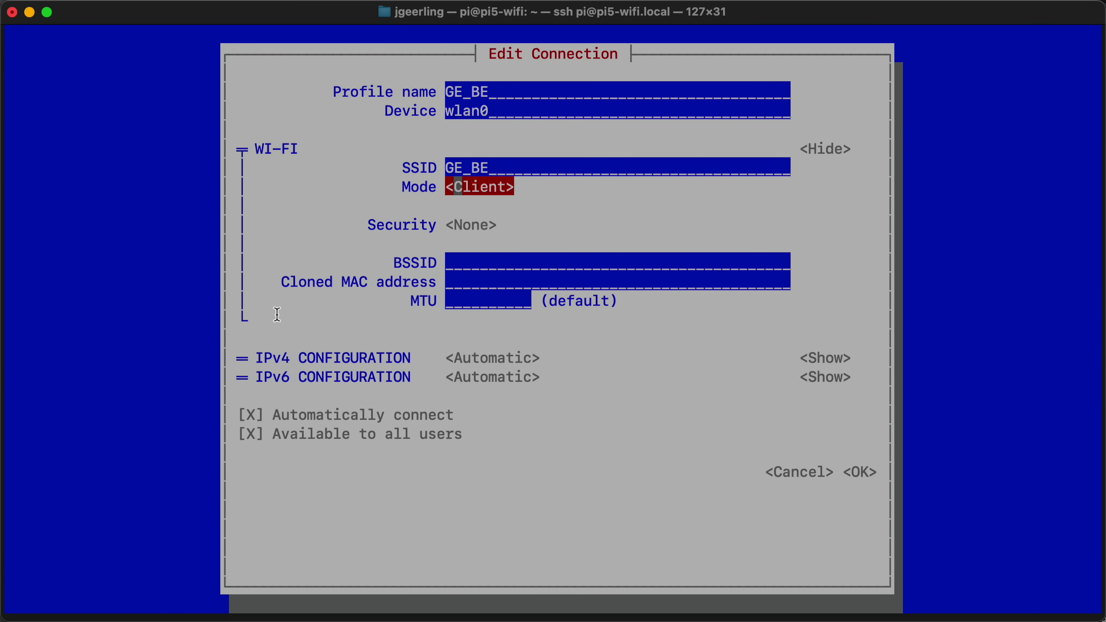
{"action": "key", "text": "Down"}
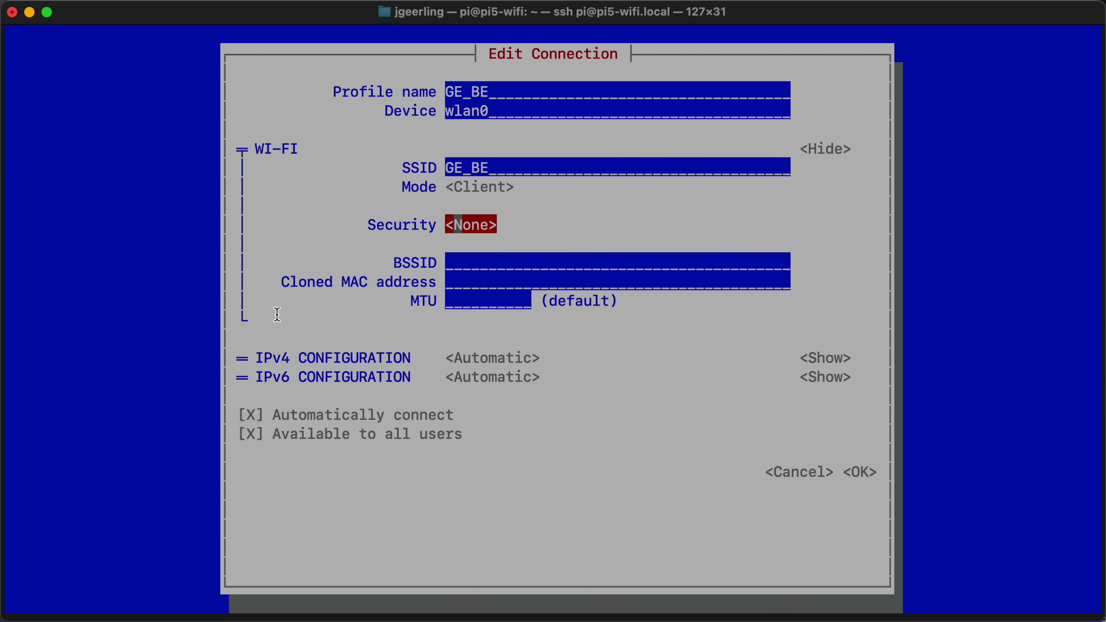
{"action": "key", "text": "Return"}
{"action": "key", "text": "Down"}
{"action": "key", "text": "Down"}
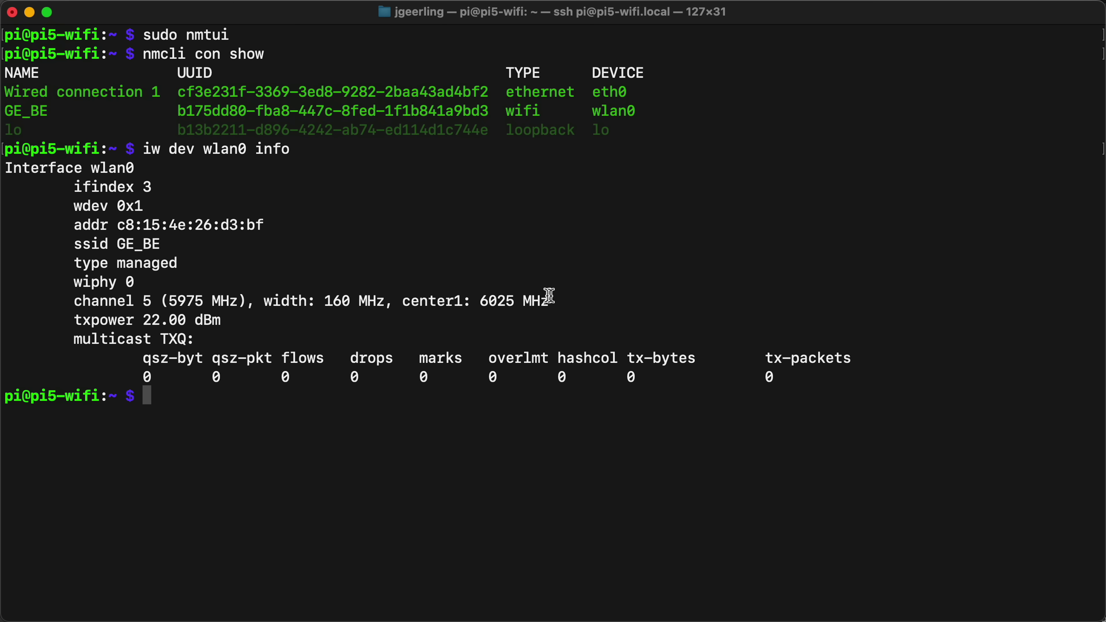
- Review the GE_BE link details from iw dev wlan0 info, highlighting the SSID and the channel line
{"action": "double_click", "coordinate": [143, 243]}
{"action": "left_click_drag", "start_coordinate": [557, 304], "coordinate": [12, 298]}
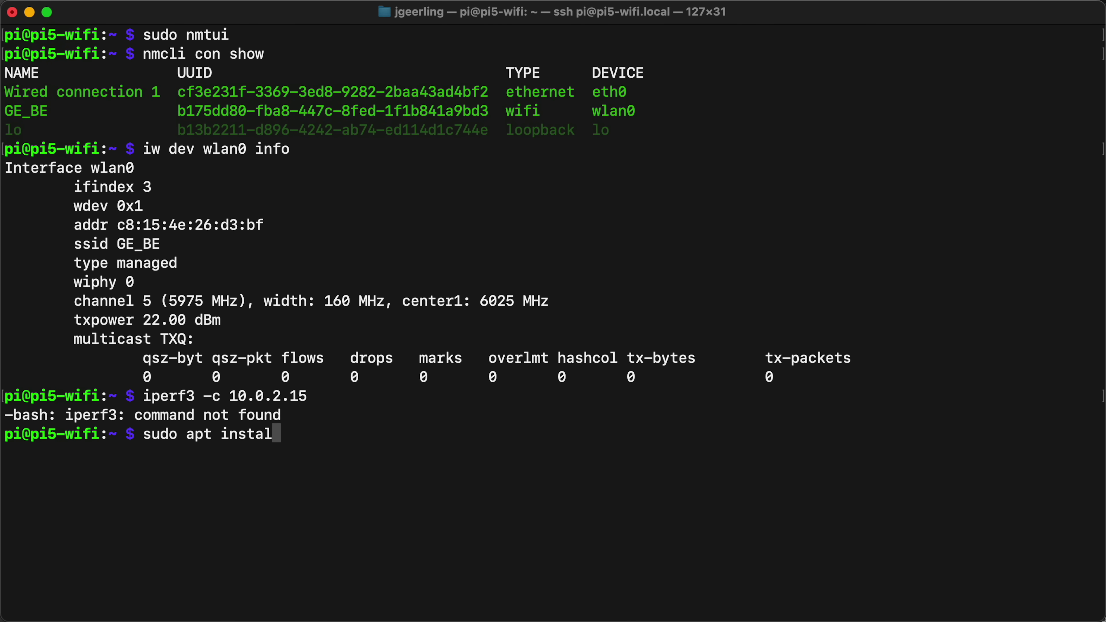
- Install iperf3 with sudo apt install -y iperf3, and run iperf3 -c 10.0.2.15 to test the Wi-Fi throughput
{"action": "type", "text": "l -y iperf3"}
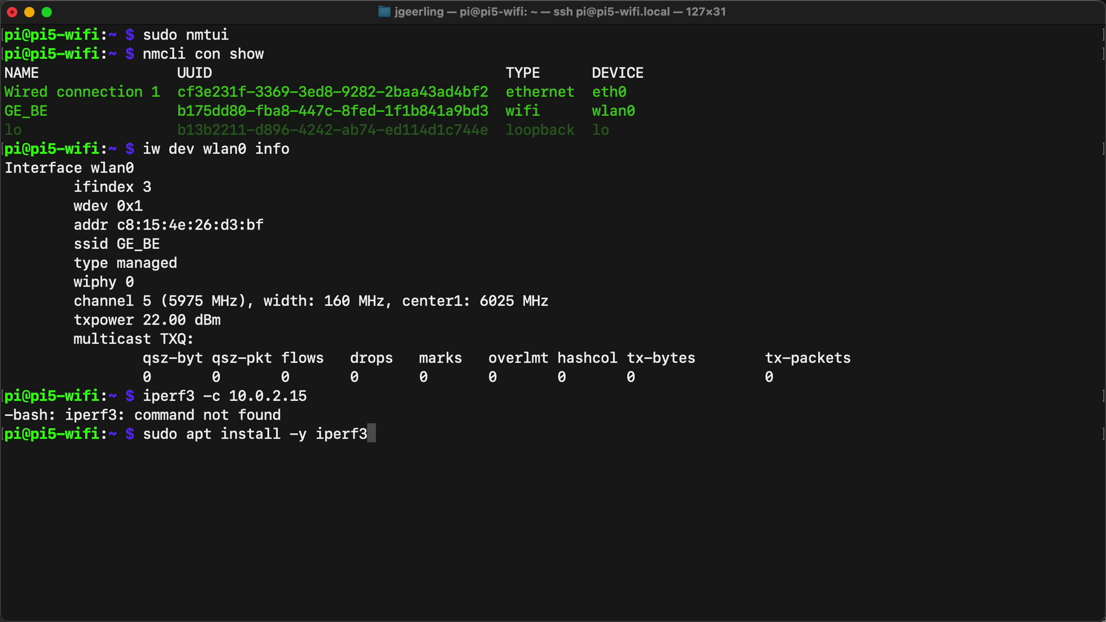
{"action": "key", "text": "Return"}
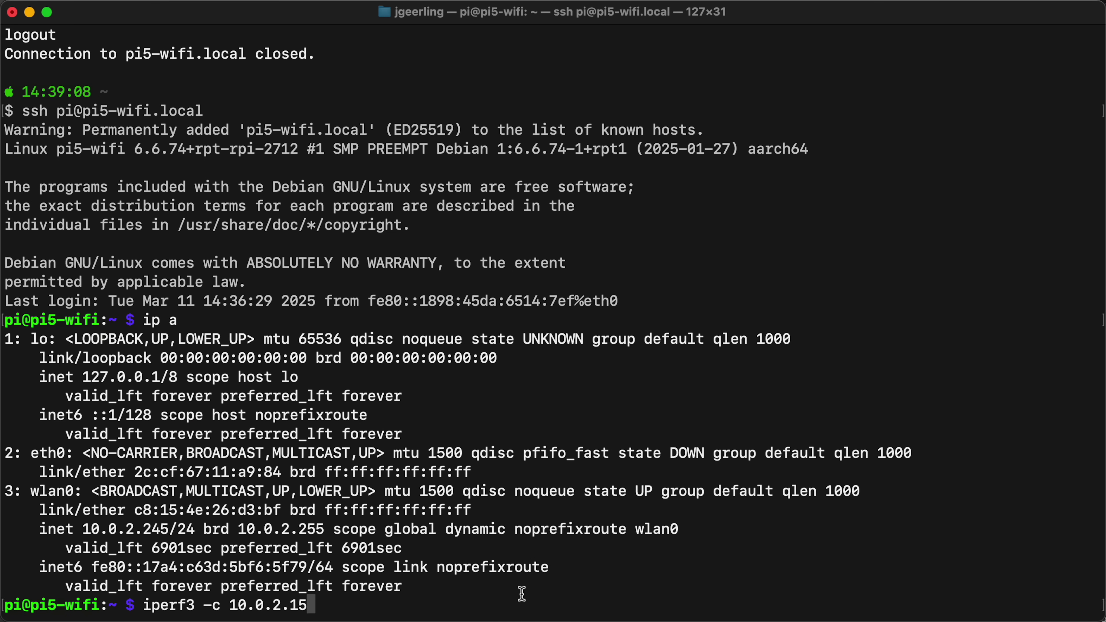
{"action": "key", "text": "Return"}
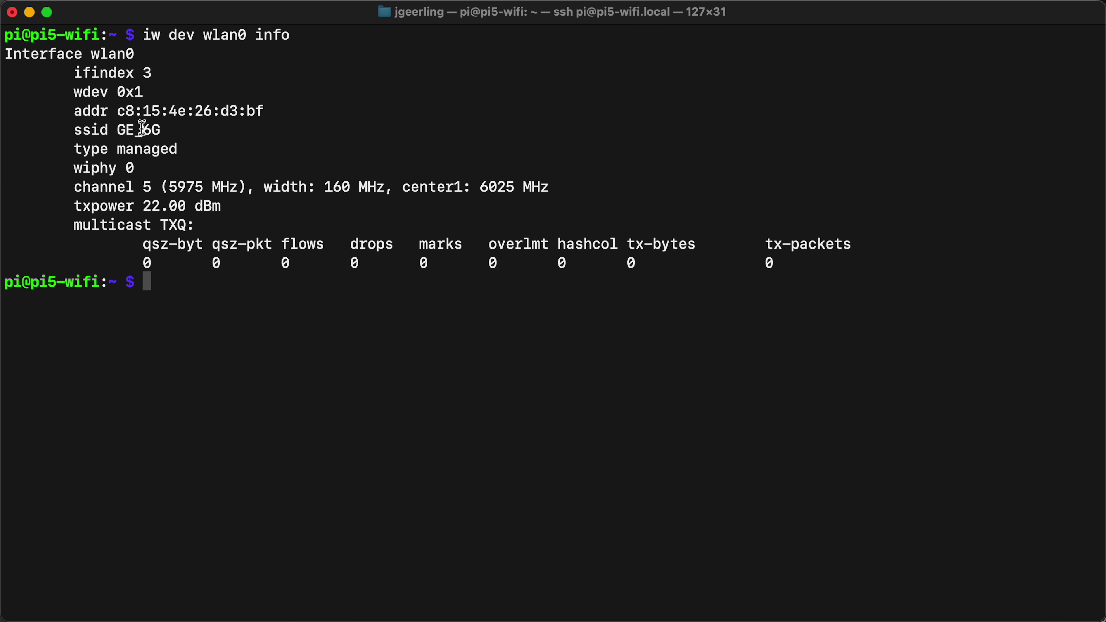
- Highlight the GE_6G SSID in the link details, and run iperf3 throughput tests against 10.0.2.15, including the --reverse and --bidir modes
{"action": "double_click", "coordinate": [141, 129]}
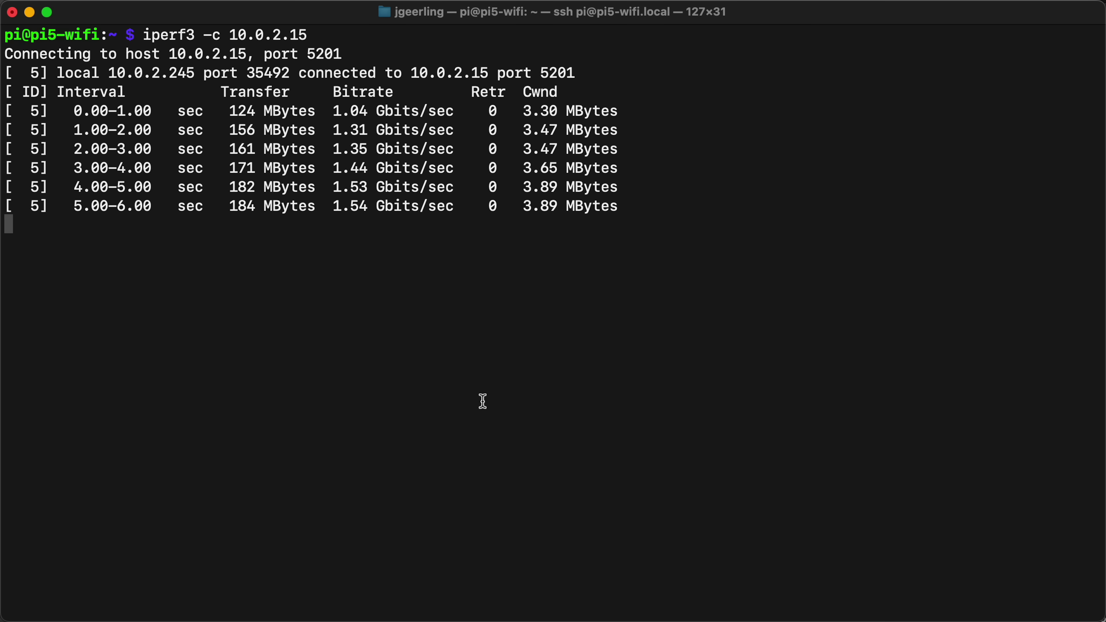
{"action": "type", "text": "reverse"}
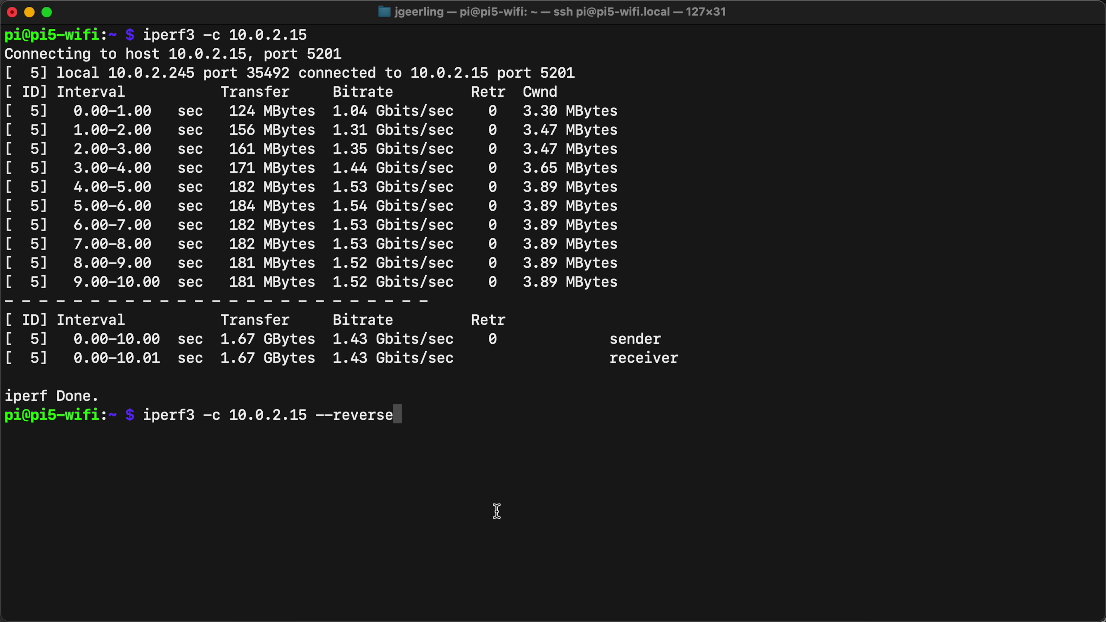
{"action": "key", "text": "Return"}
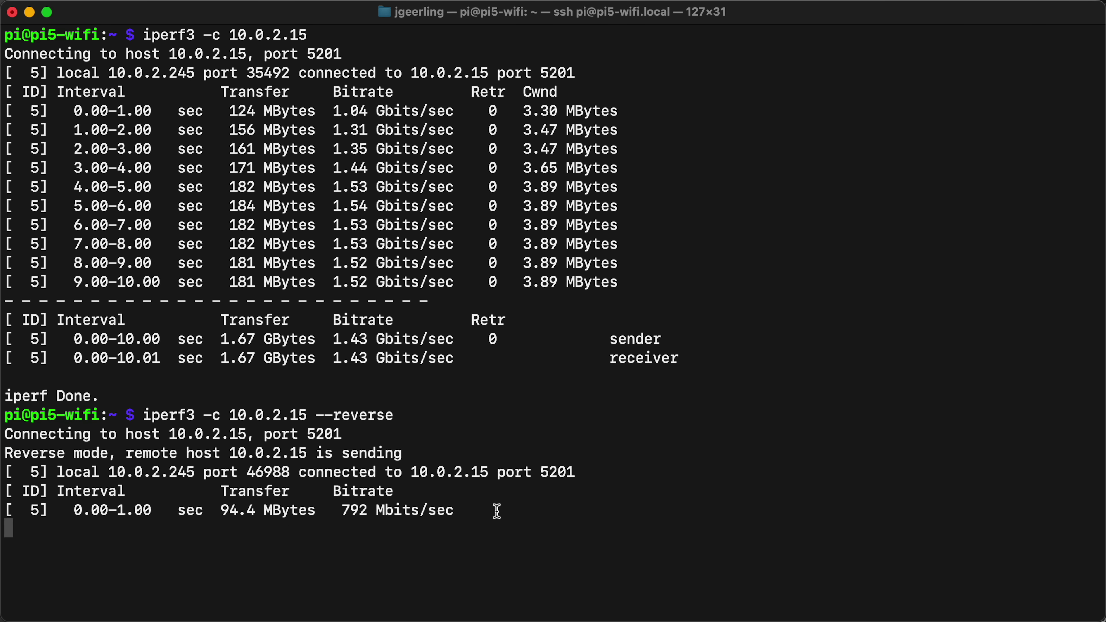
{"action": "type", "text": "iperf3 -c 10.0.2.15 --bidir"}
{"action": "key", "text": "Return"}
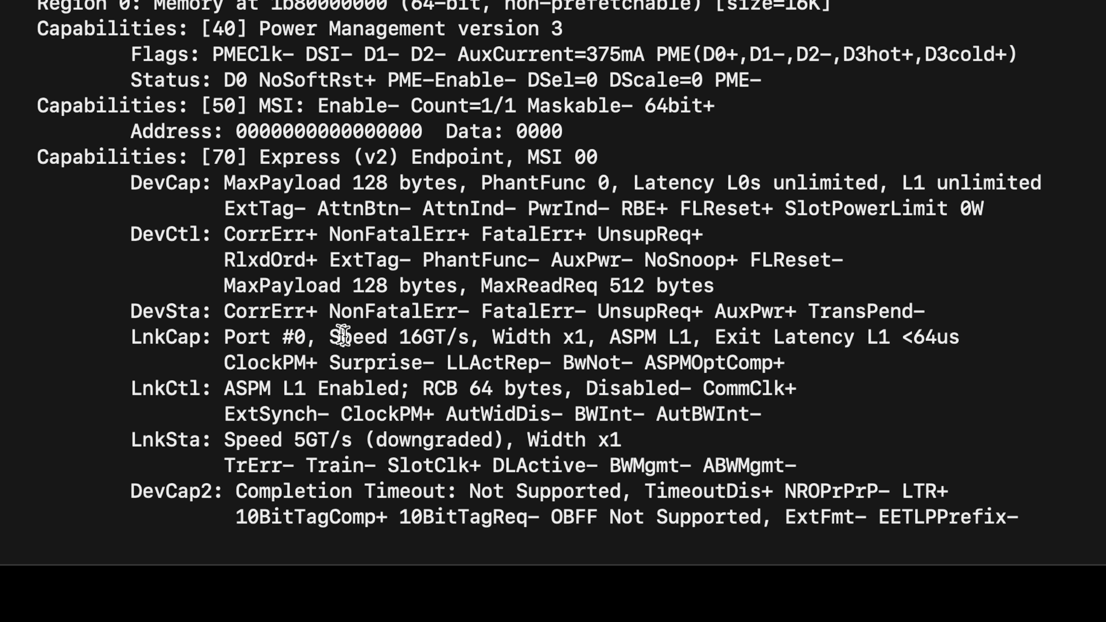
- Highlight the LnkCap line and the LnkSta speed line in the Intel card's PCIe details
{"action": "left_click_drag", "start_coordinate": [130, 337], "coordinate": [963, 336]}
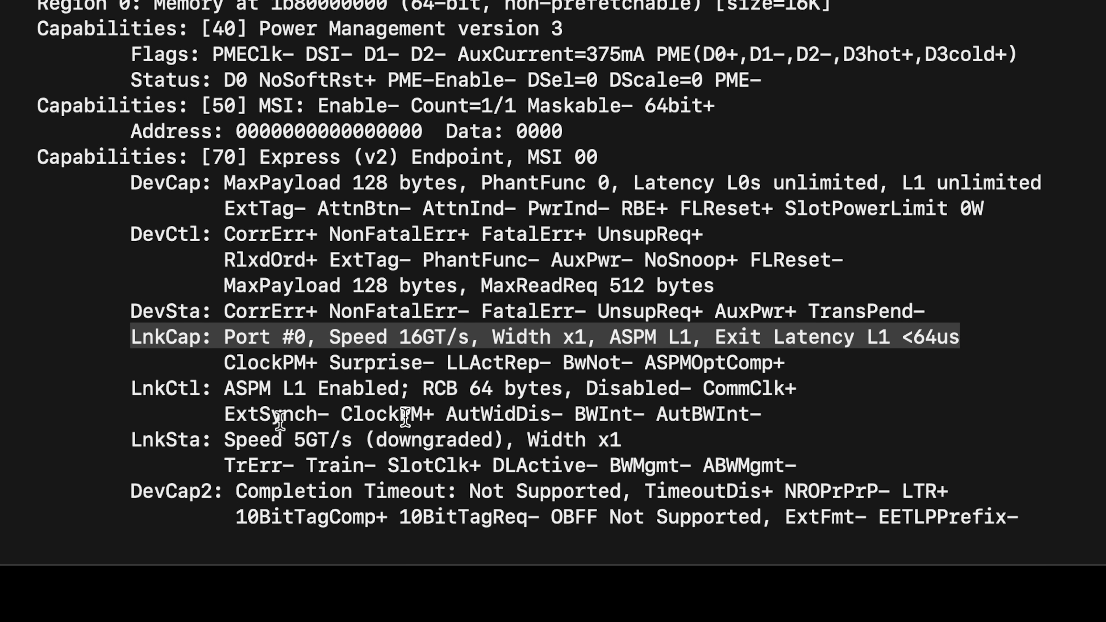
{"action": "left_click_drag", "start_coordinate": [131, 439], "coordinate": [628, 441]}
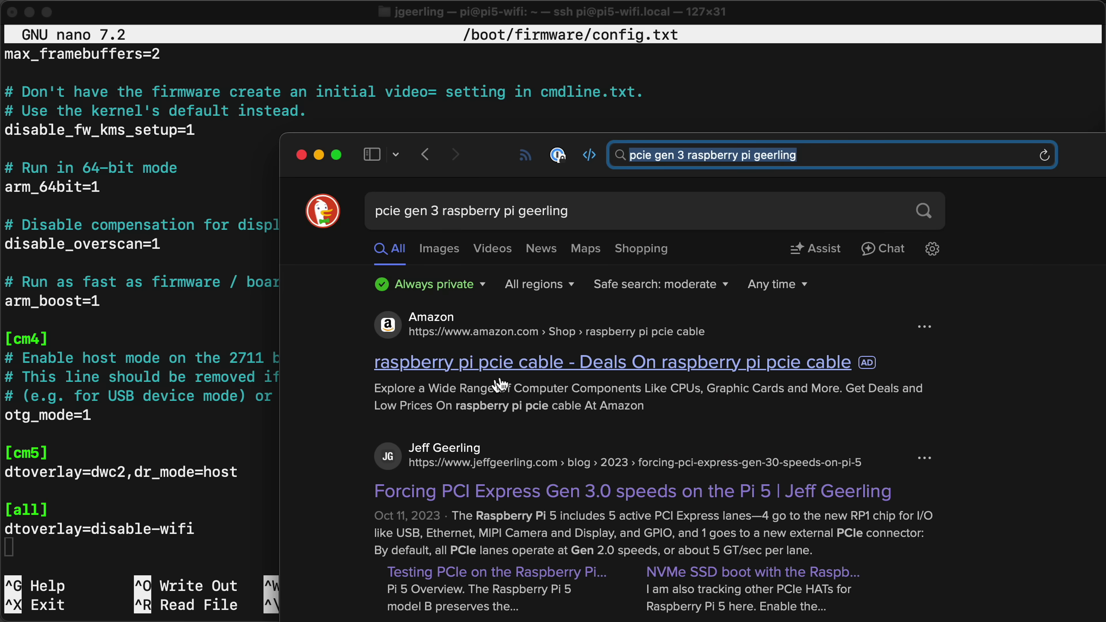
- Open the article on forcing PCI Express Gen 3.0 speeds on the Pi 5 and copy its dtparam=pciex1_gen=3 line
{"action": "left_click", "coordinate": [502, 492]}
{"action": "scroll", "coordinate": [504, 498], "scroll_direction": "down", "scroll_amount": 10}
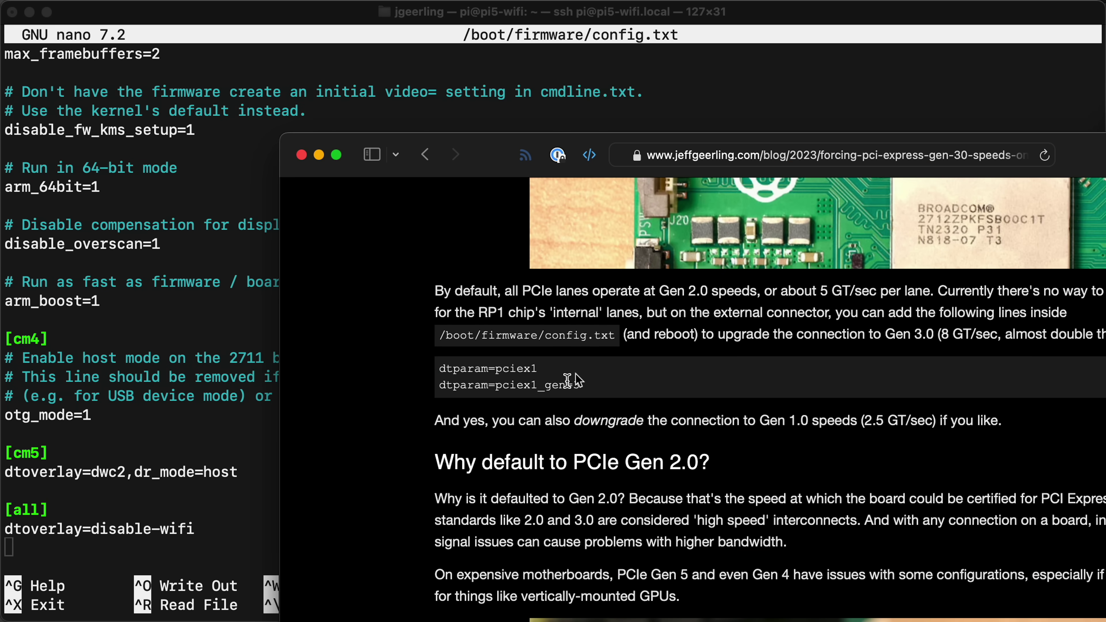
{"action": "left_click_drag", "start_coordinate": [592, 389], "coordinate": [410, 386]}
{"action": "key", "text": "super+c"}
- In the terminal, add the copied Gen 3 parameter under [all] in /boot/firmware/config.txt, save, and highlight the card's LnkSta speed and width
{"action": "key", "text": "super+Tab"}
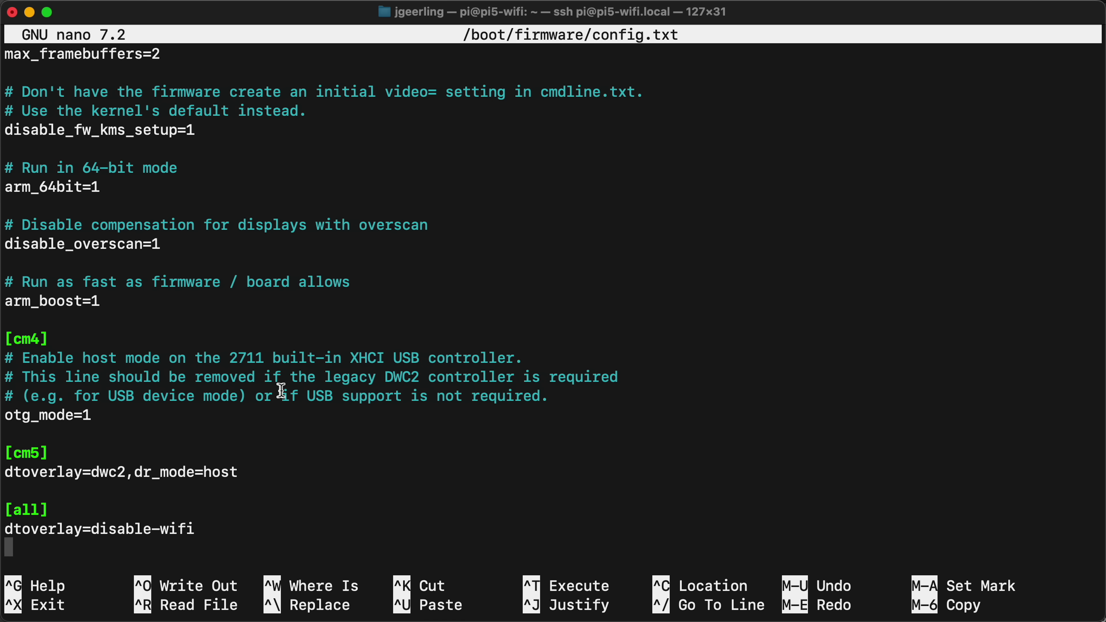
{"action": "key", "text": "super+v"}
{"action": "key", "text": "ctrl+o"}
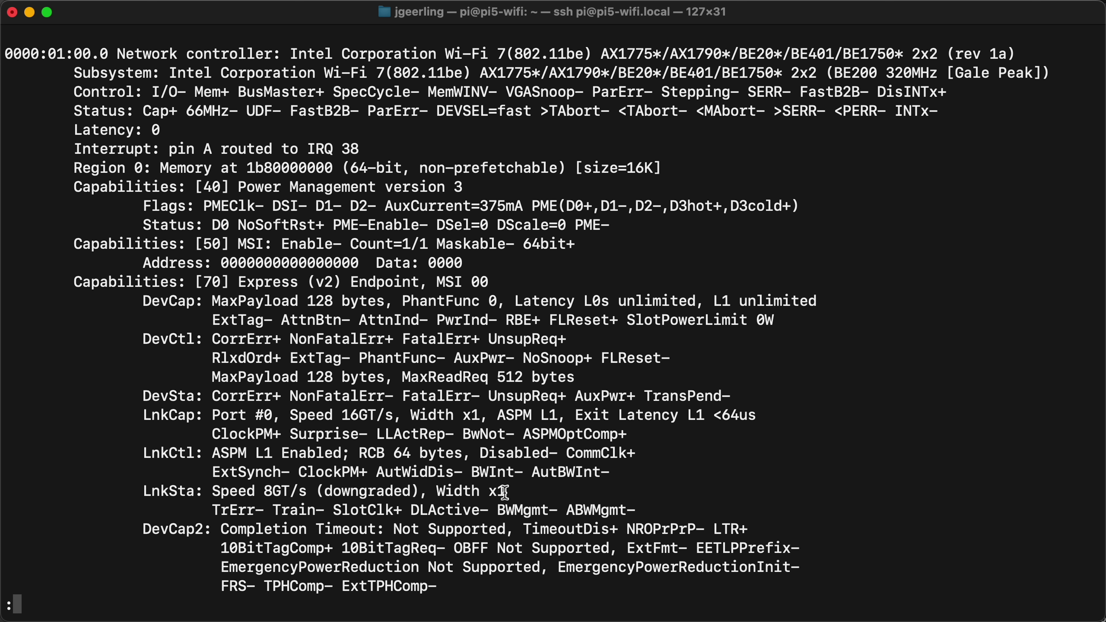
{"action": "left_click_drag", "start_coordinate": [504, 492], "coordinate": [215, 494]}
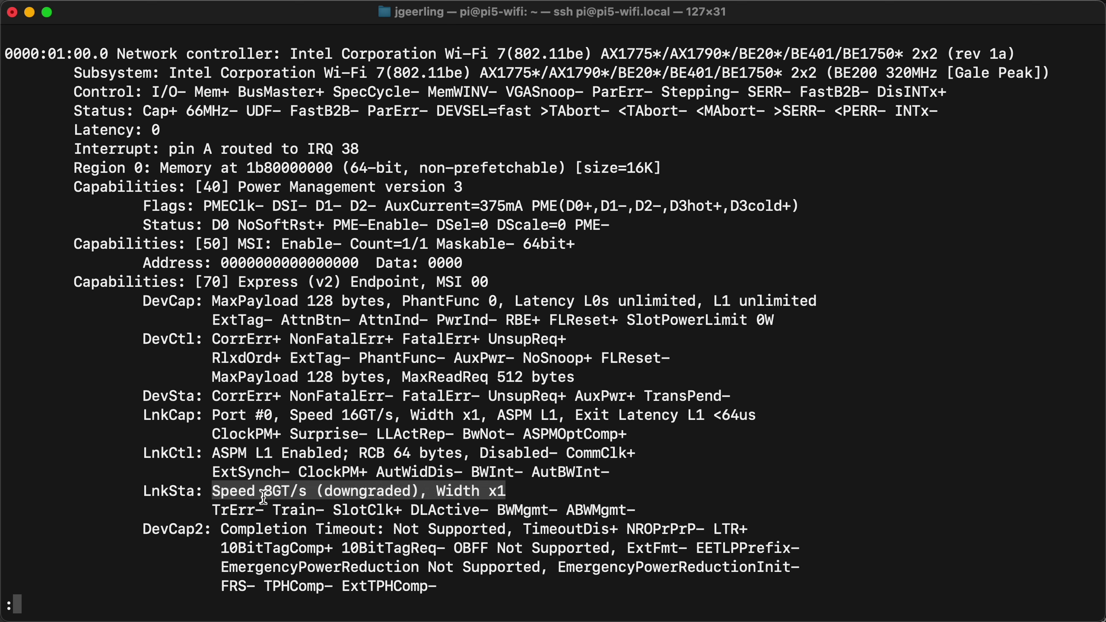